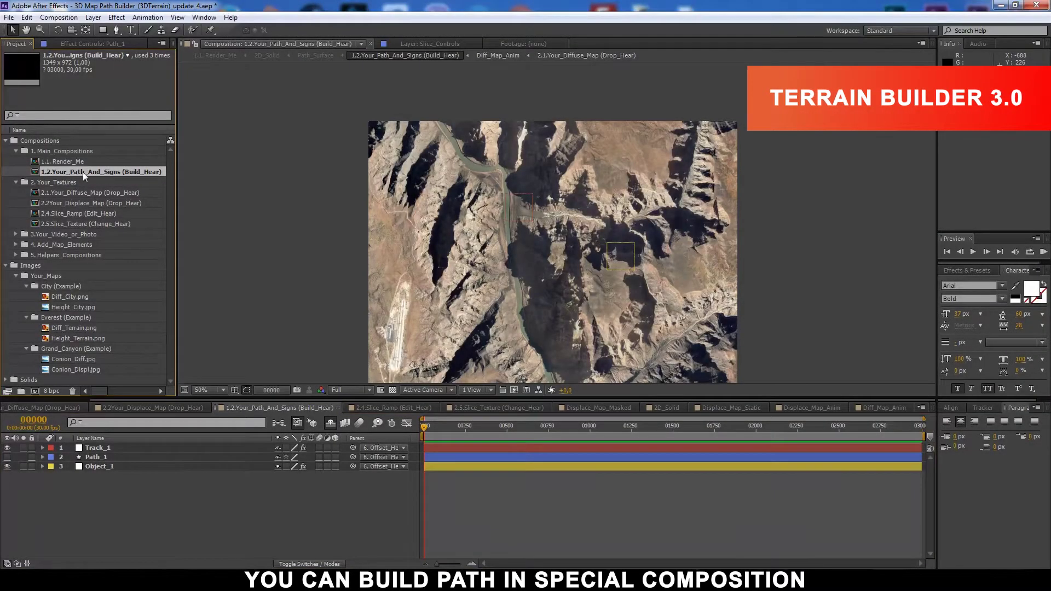
- Select the Track_1 null and show only its Position property with P
left_click(99, 449)
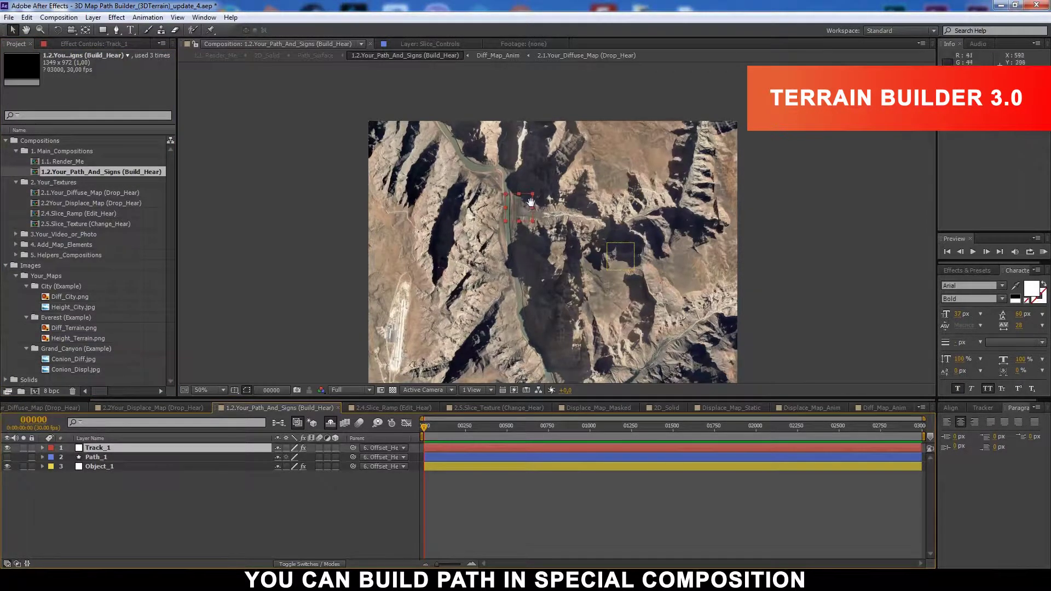
left_click_drag(526, 193, 532, 210)
key("Return")
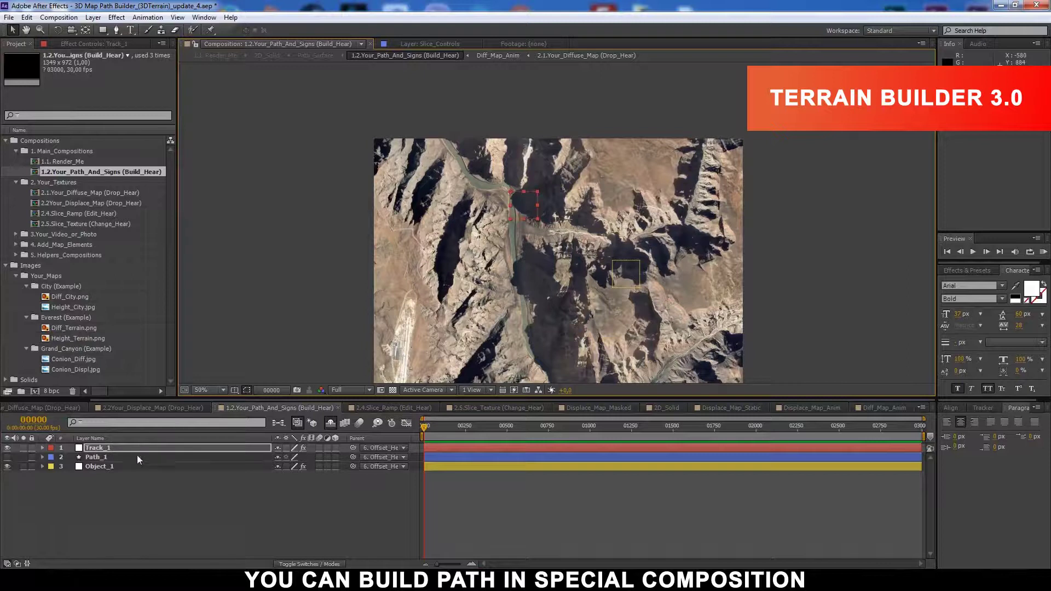
key("p")
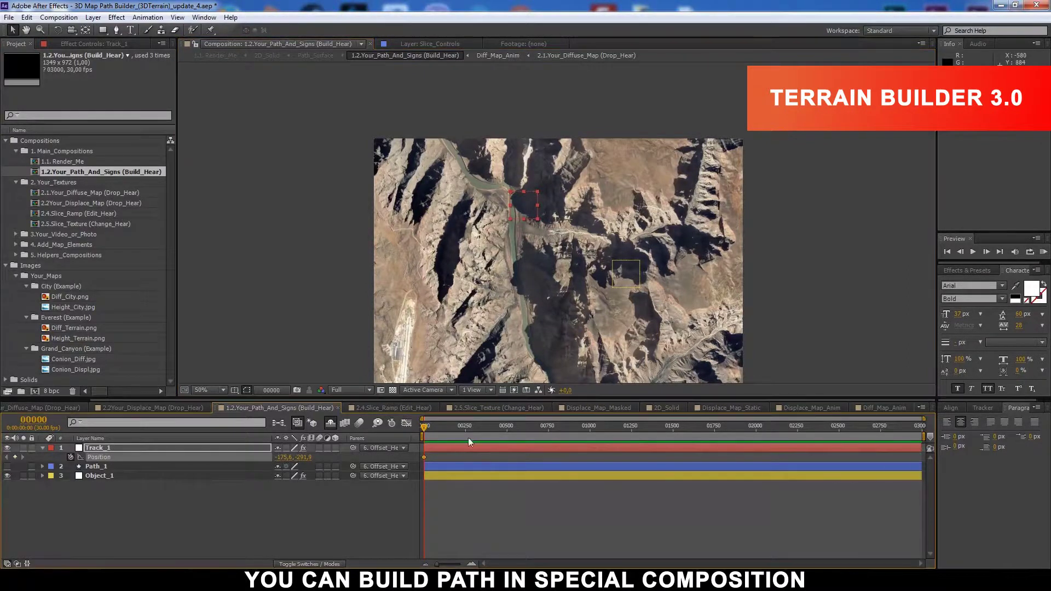
- Keyframe Track_1's Position down the river valley and around the river bend
left_click_drag(445, 429, 447, 429)
left_click_drag(524, 201, 532, 288)
left_click_drag(642, 338, 605, 263)
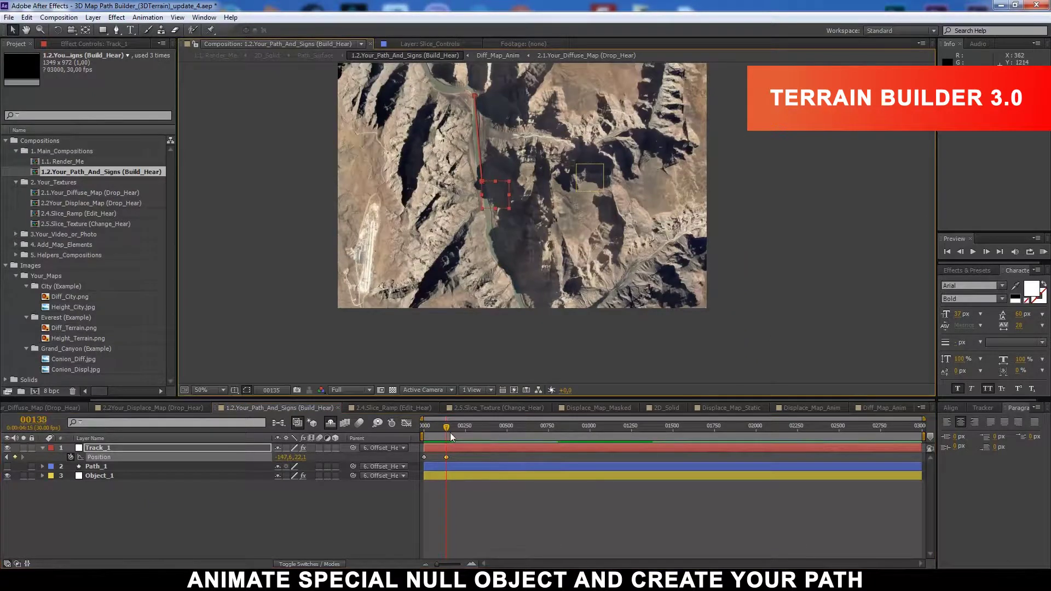
left_click_drag(509, 264, 507, 274)
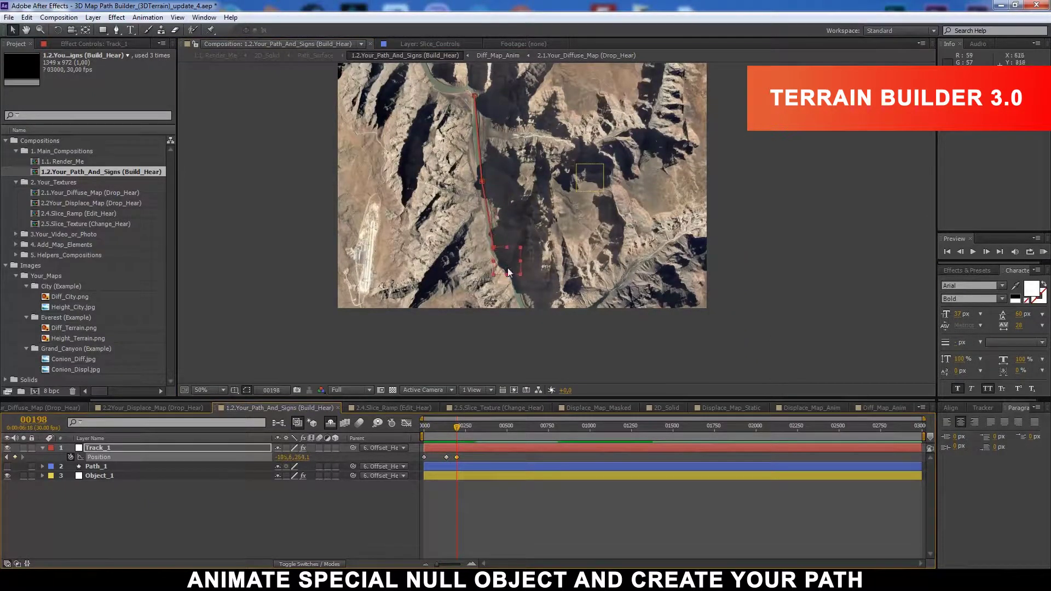
left_click_drag(457, 426, 471, 425)
left_click_drag(500, 260, 527, 300)
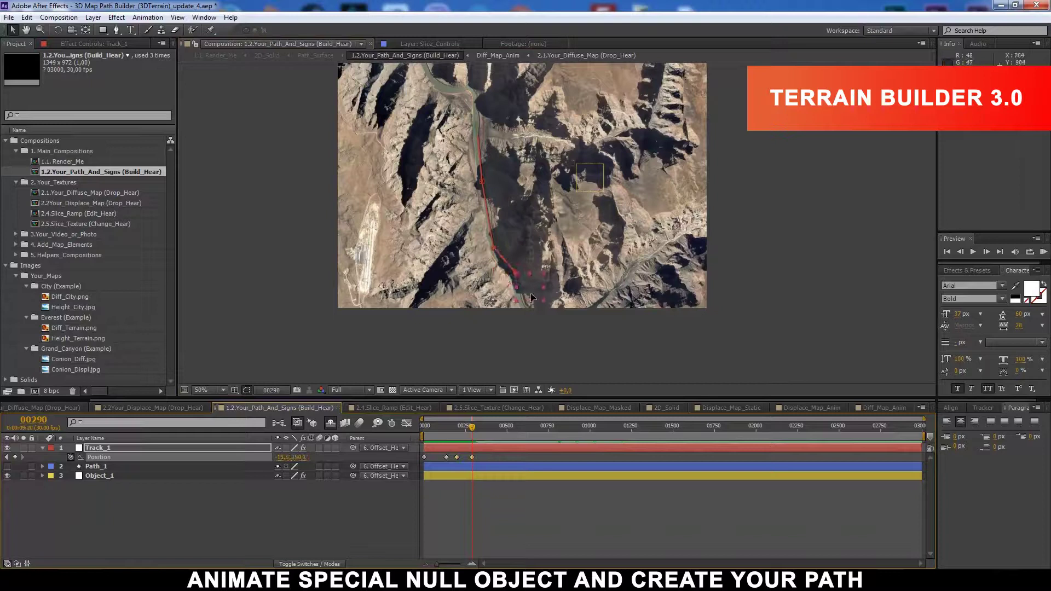
left_click_drag(472, 426, 496, 429)
- Add keyframes right along the river to the route's end, then select all Track_1 Position keyframes
left_click_drag(535, 303, 605, 285)
left_click_drag(496, 427, 511, 425)
left_click_drag(605, 286, 659, 249)
left_click_drag(594, 279, 602, 299)
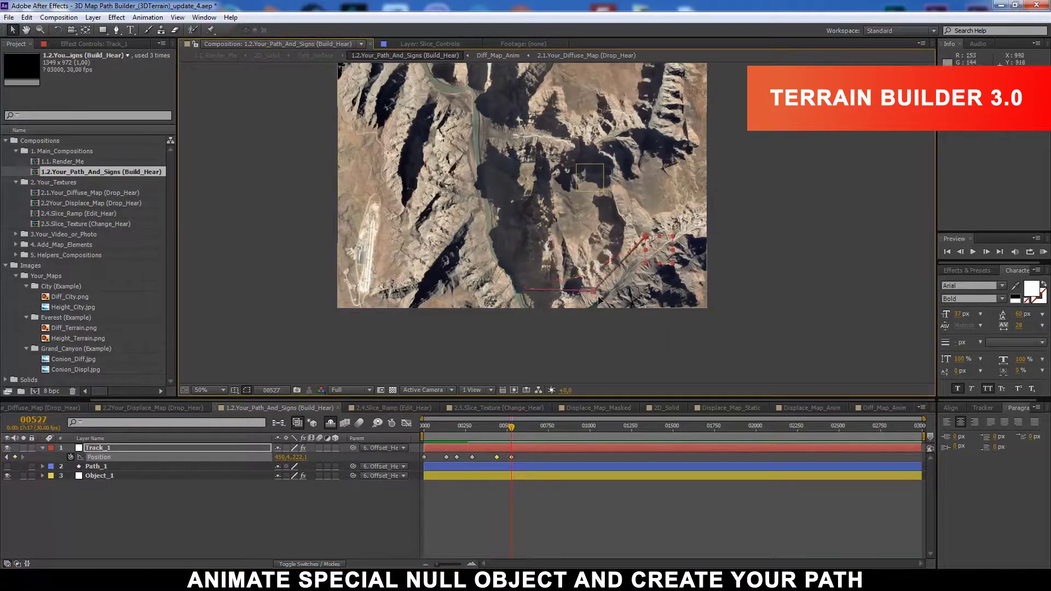
left_click_drag(658, 245, 668, 253)
left_click_drag(510, 426, 420, 425)
left_click_drag(517, 463, 415, 462)
- Set the middle keyframes to Rove Across Time and move the last keyframe earlier to shorten the route
right_click(447, 458)
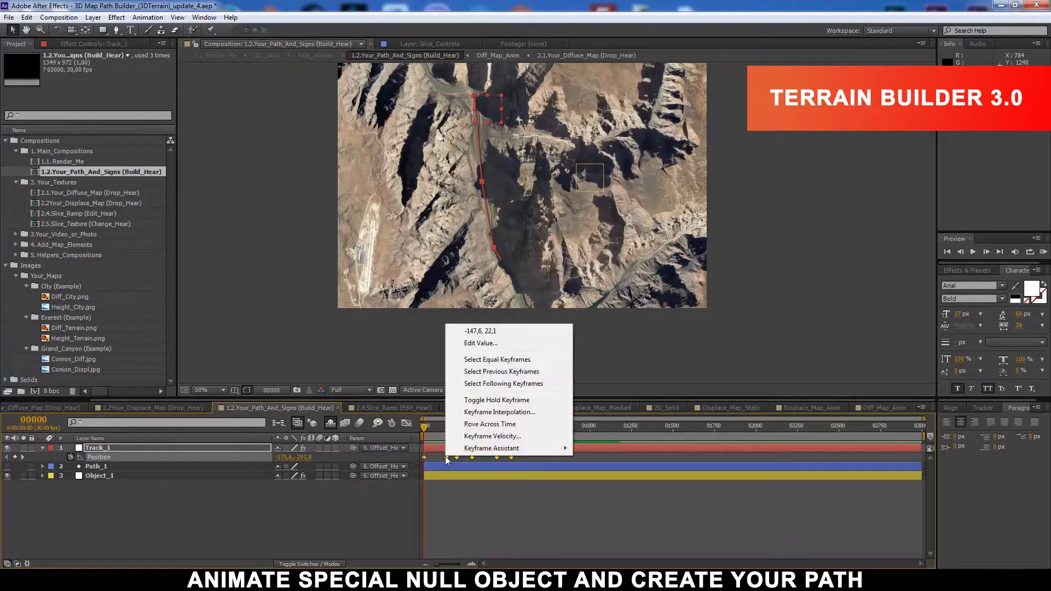
left_click(492, 424)
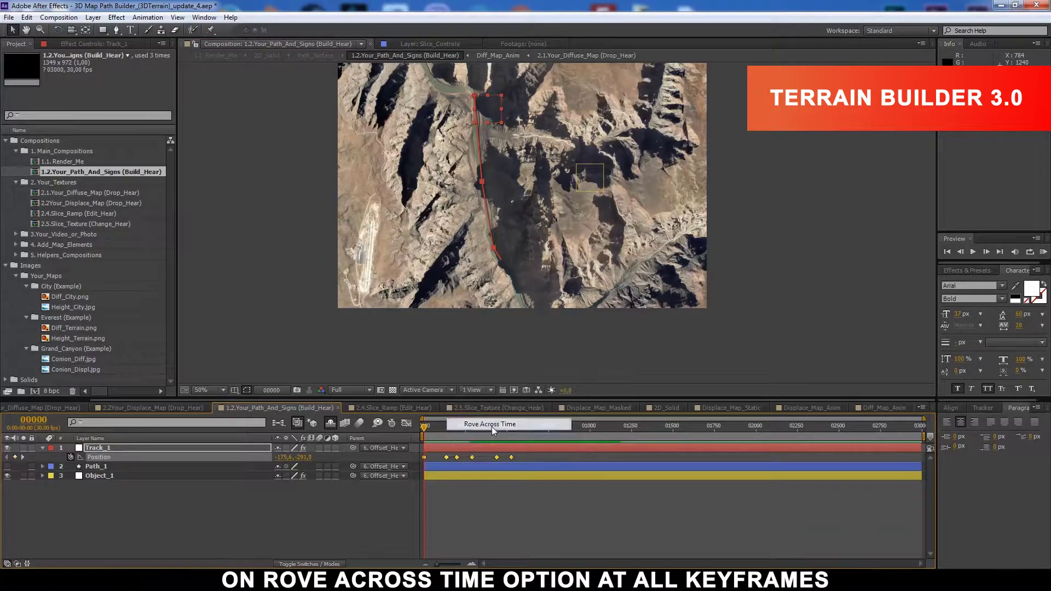
left_click(438, 487)
left_click(435, 427)
mouse_move(512, 458)
left_mouse_down()
mouse_move(468, 458)
mouse_move(446, 435)
left_mouse_up()
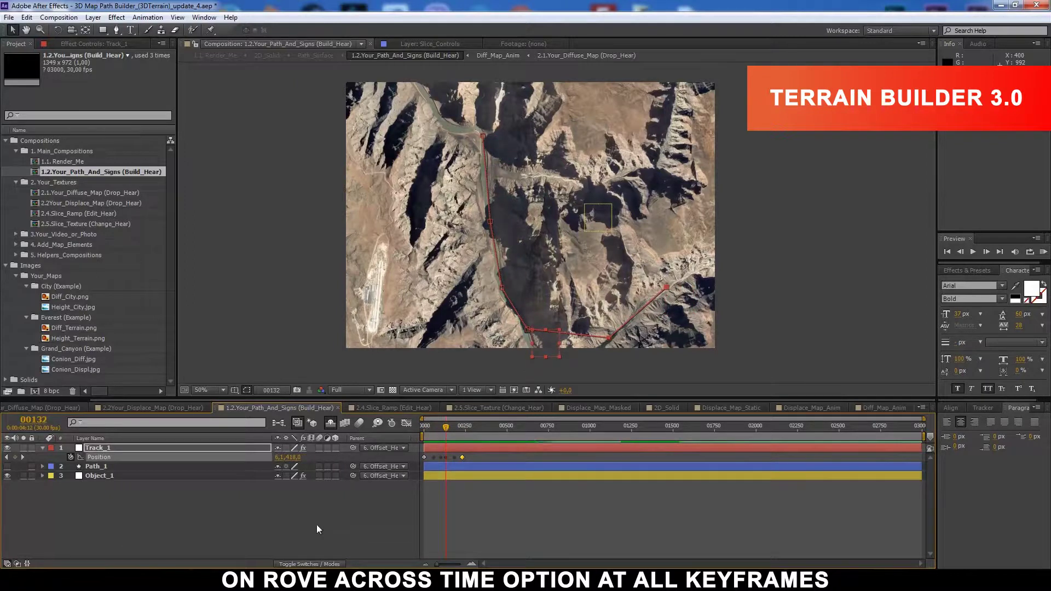
- Paste Track_1's Position keyframes into Path_1's Path property and scrub to watch the red route draw
key("Home")
left_click(100, 457)
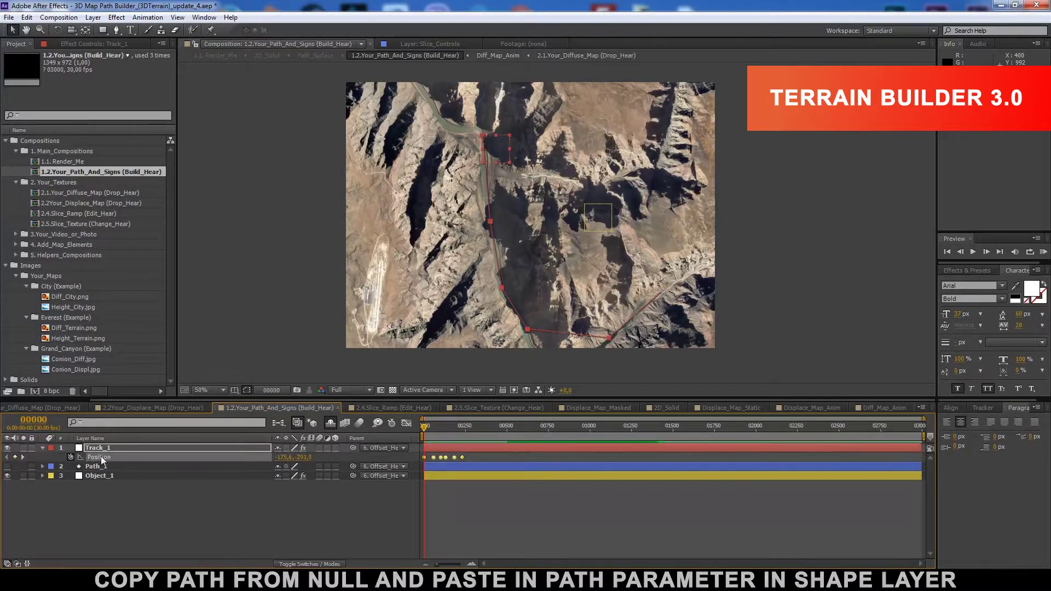
left_click(96, 465)
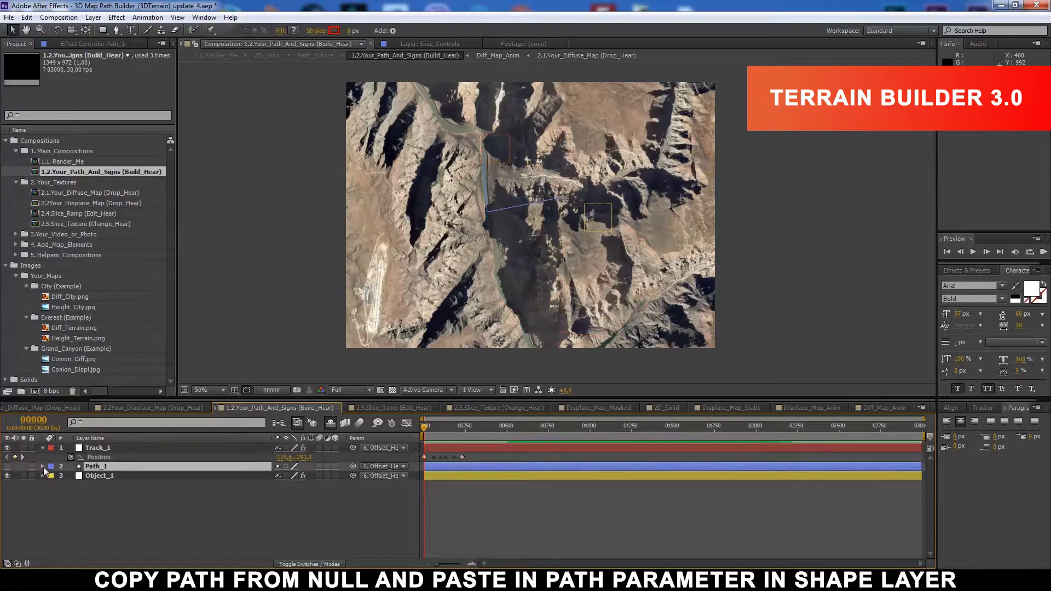
left_click(43, 466)
left_click(101, 504)
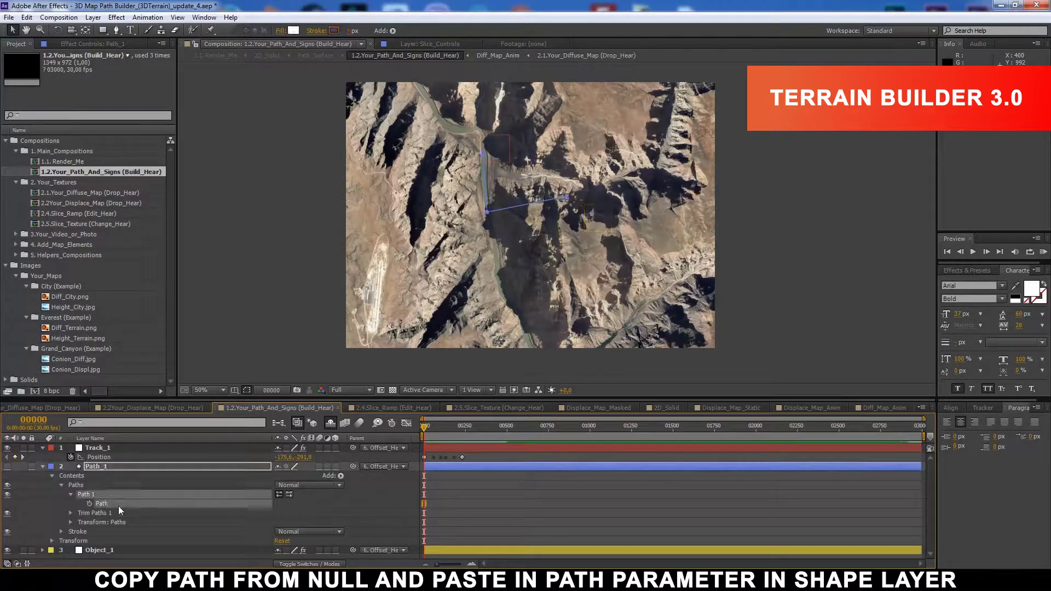
key("ctrl+v")
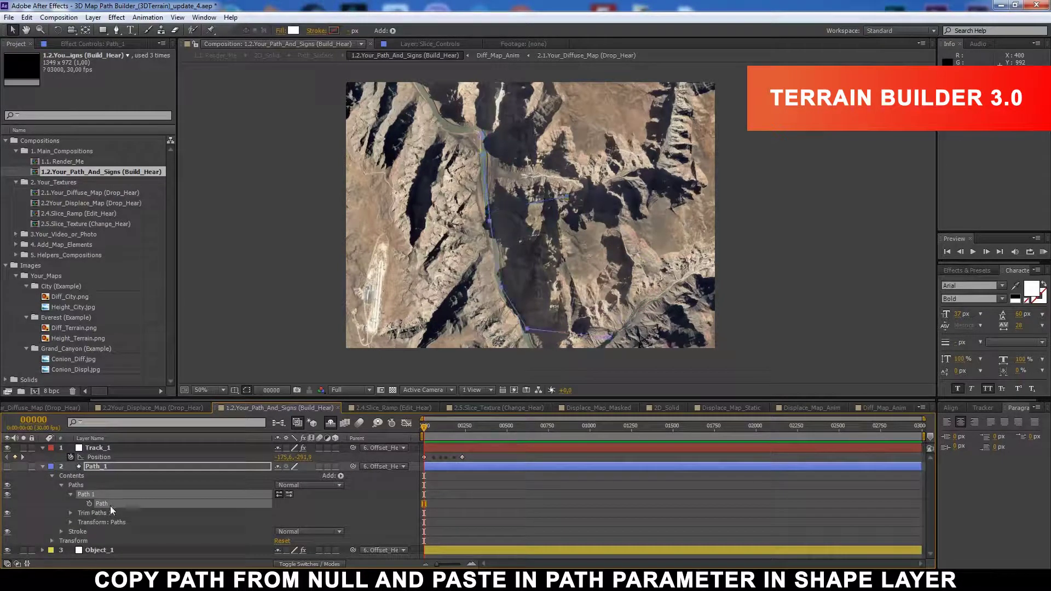
left_click(432, 454)
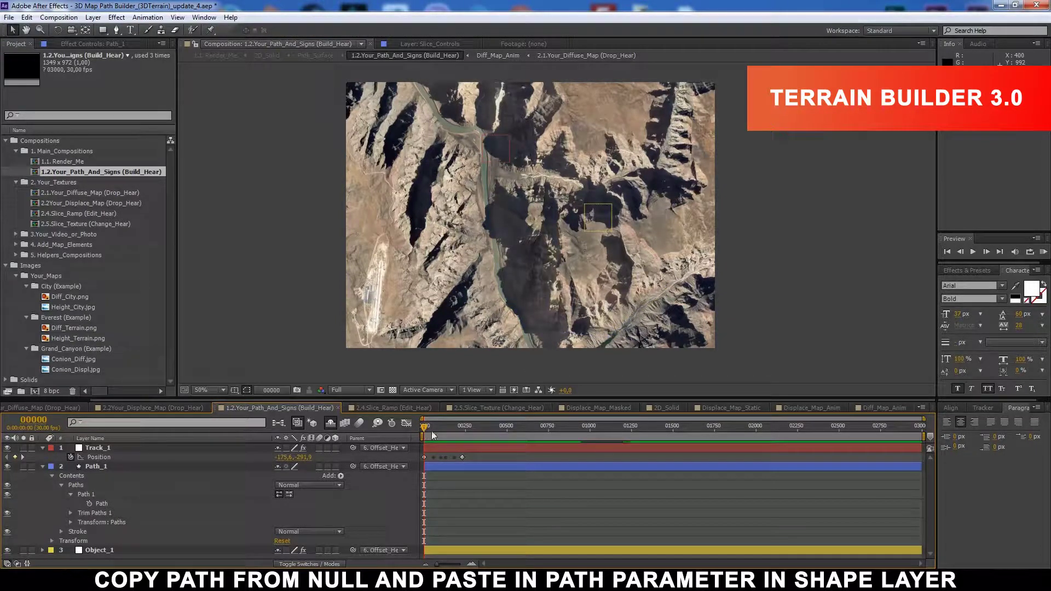
left_click_drag(431, 430, 465, 436)
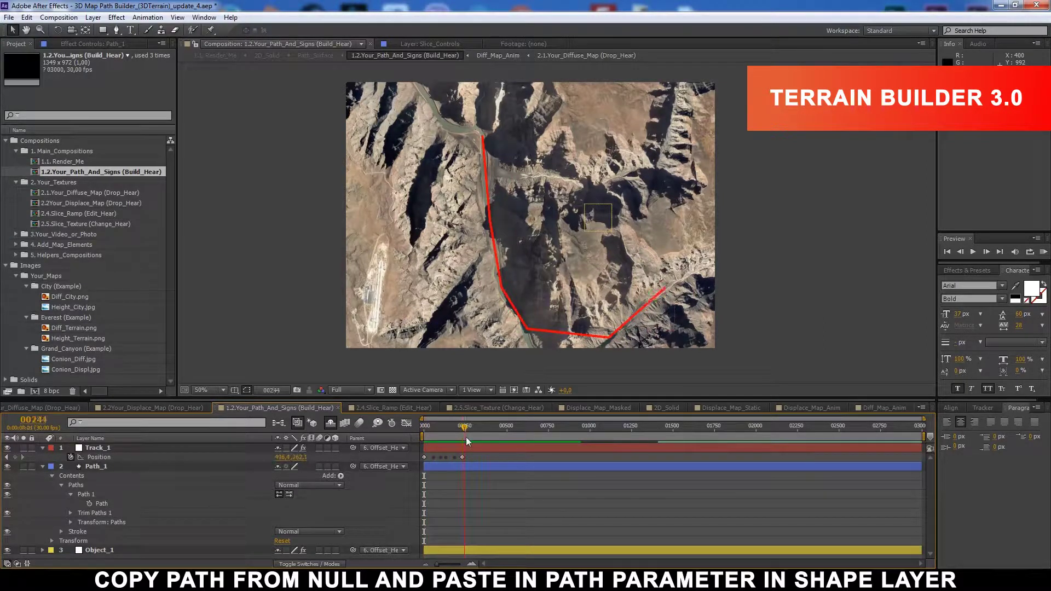
- Collapse the layers and duplicate Track_1 and Path_1 with Ctrl+D
left_click(43, 466)
left_click(42, 448)
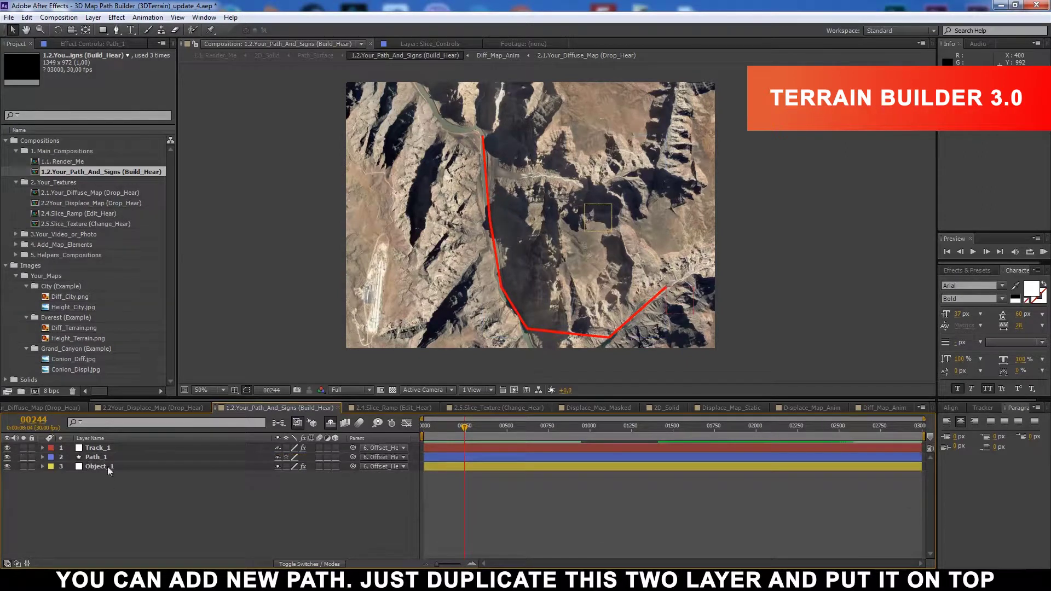
left_click(101, 449)
left_click(100, 459, "ctrl")
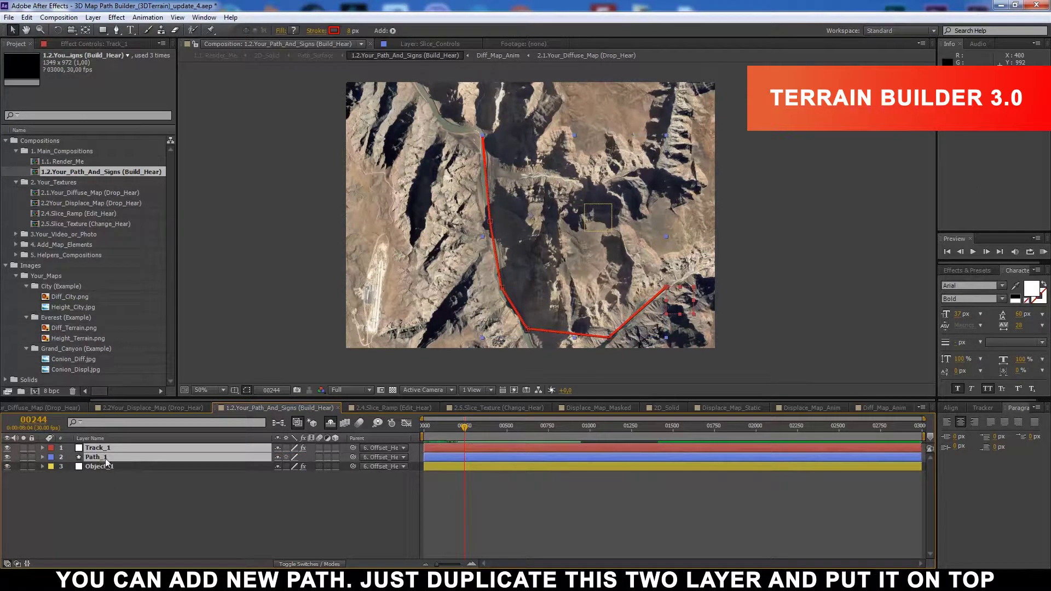
key("ctrl+d")
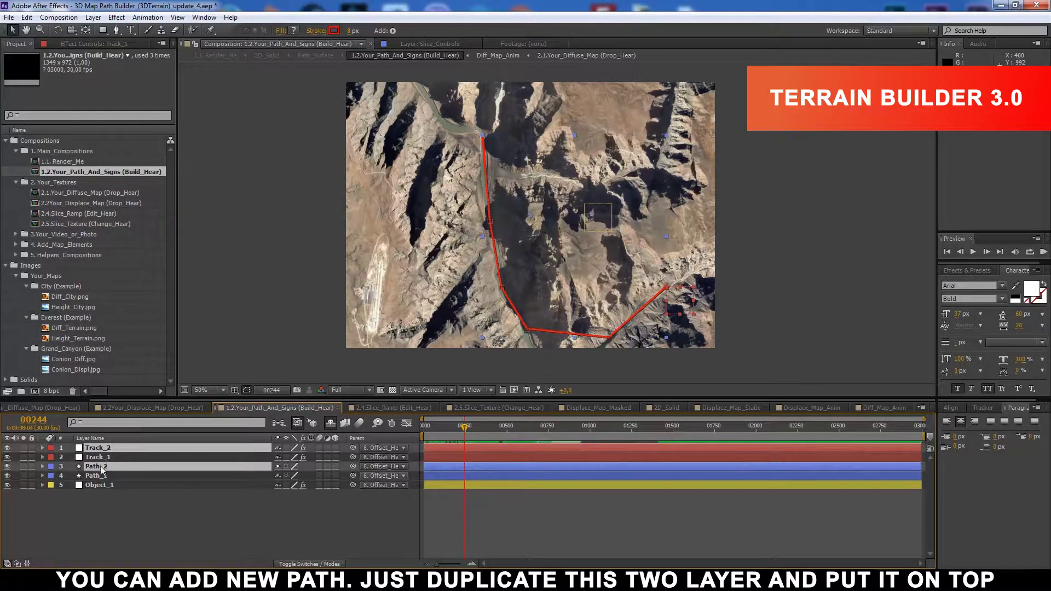
- Move Path_2 directly under Track_2 and select Track_2 at the first frame
left_click_drag(102, 470, 98, 453)
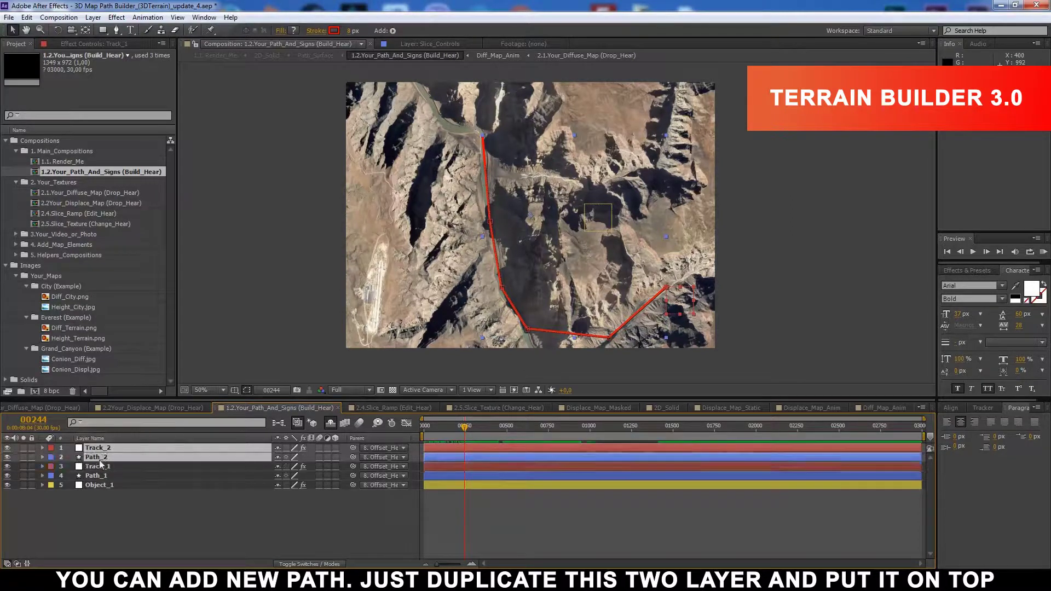
left_click(145, 514)
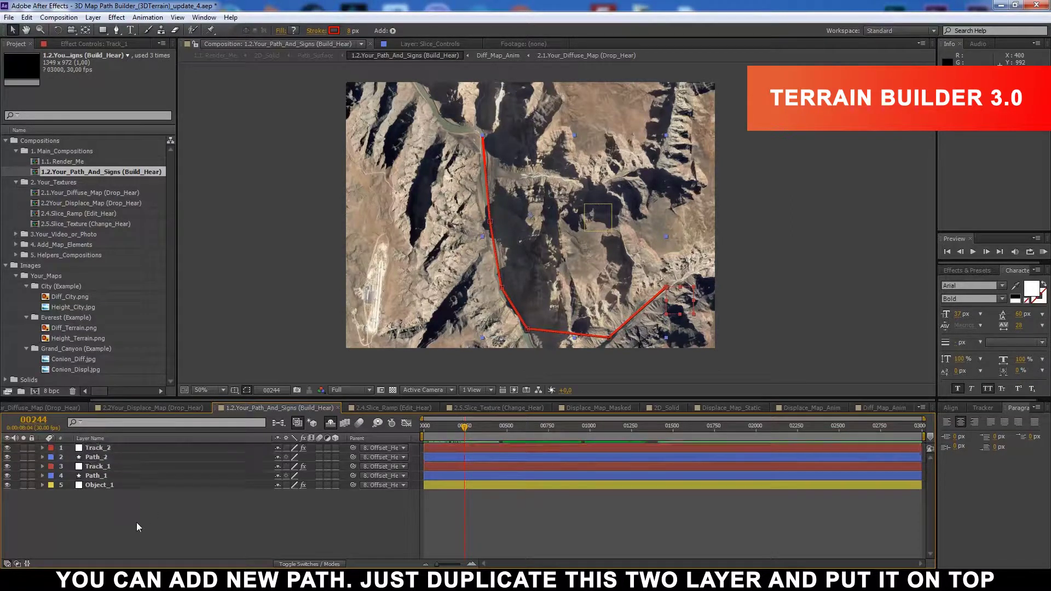
left_click(103, 448)
scroll(444, 272, "up", 2)
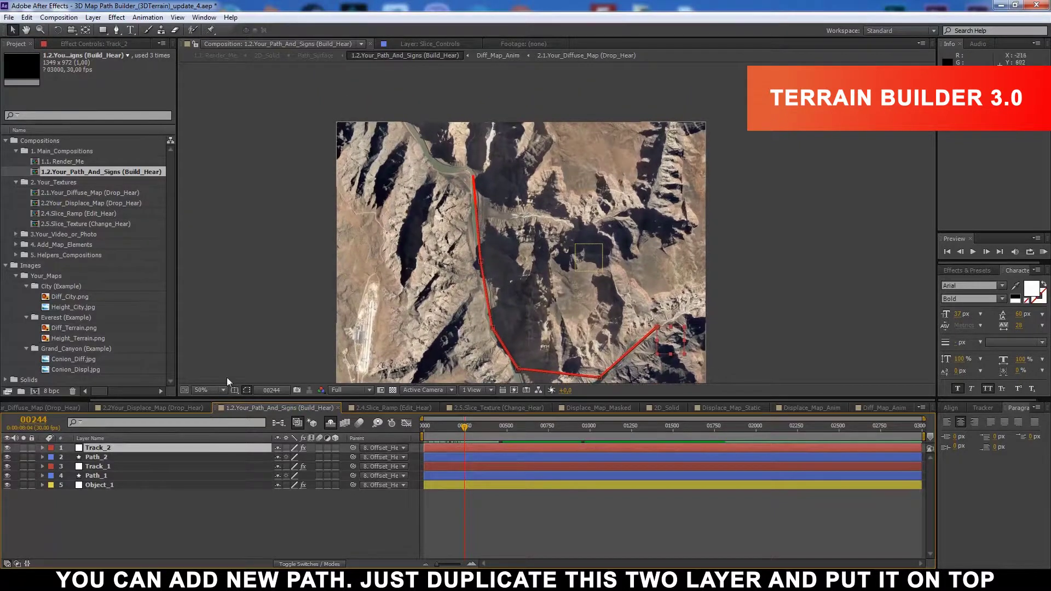
key("Home")
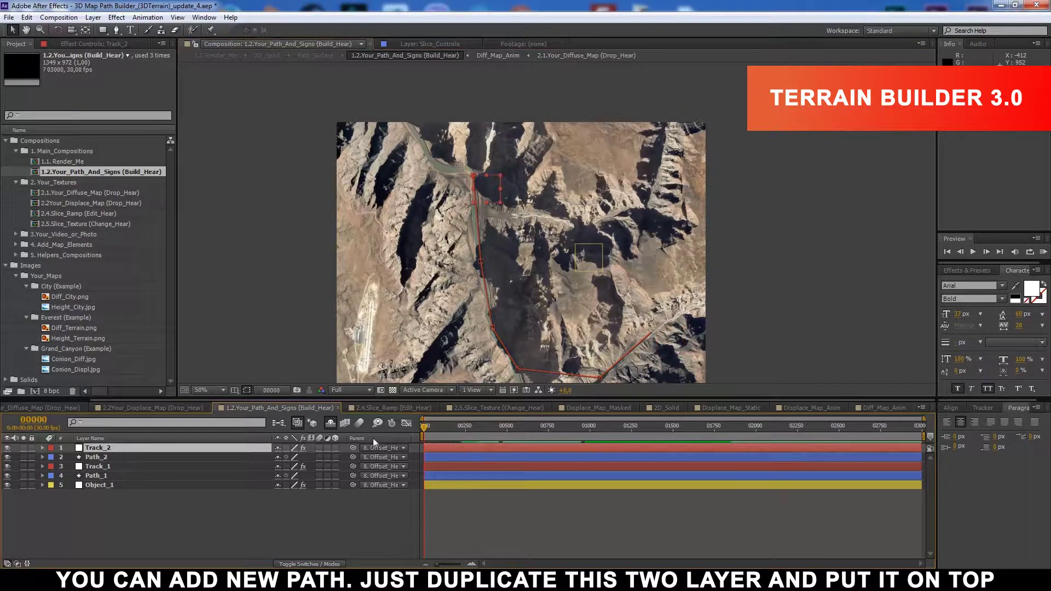
- Clear Track_2's old Position keyframes and set a new starting keyframe up-right on the map
key("p")
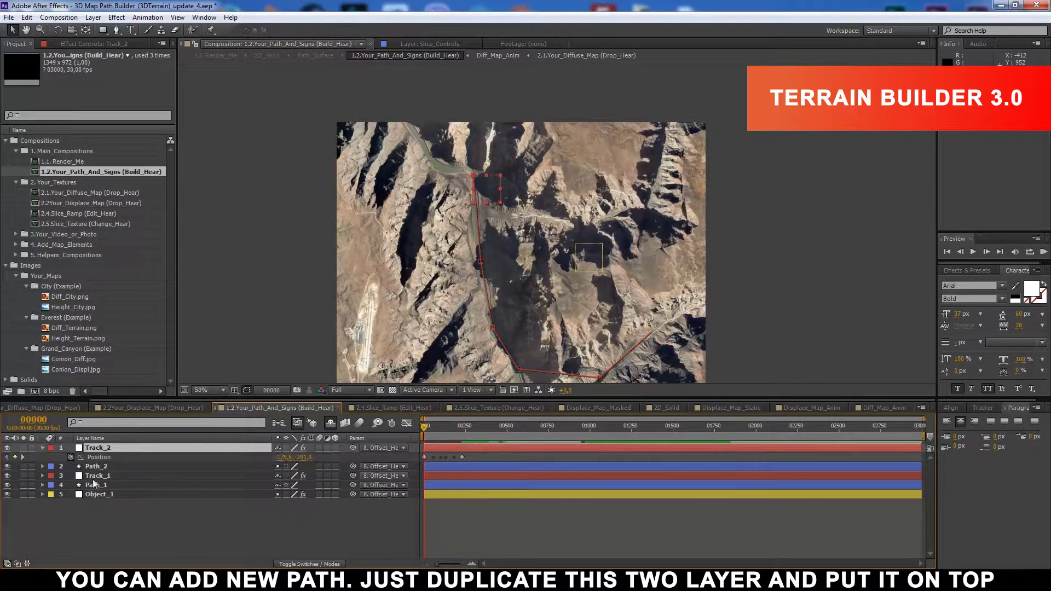
left_click(70, 457)
left_click_drag(500, 186, 690, 146)
left_click(70, 457)
- Add Track_2 keyframes moving down-left and then left across the map, and select them all
left_click_drag(427, 432, 445, 432)
left_click_drag(682, 157, 667, 226)
left_click_drag(446, 426, 467, 426)
mouse_move(664, 212)
left_mouse_down()
mouse_move(616, 231)
mouse_move(535, 219)
left_mouse_up()
left_click(484, 427)
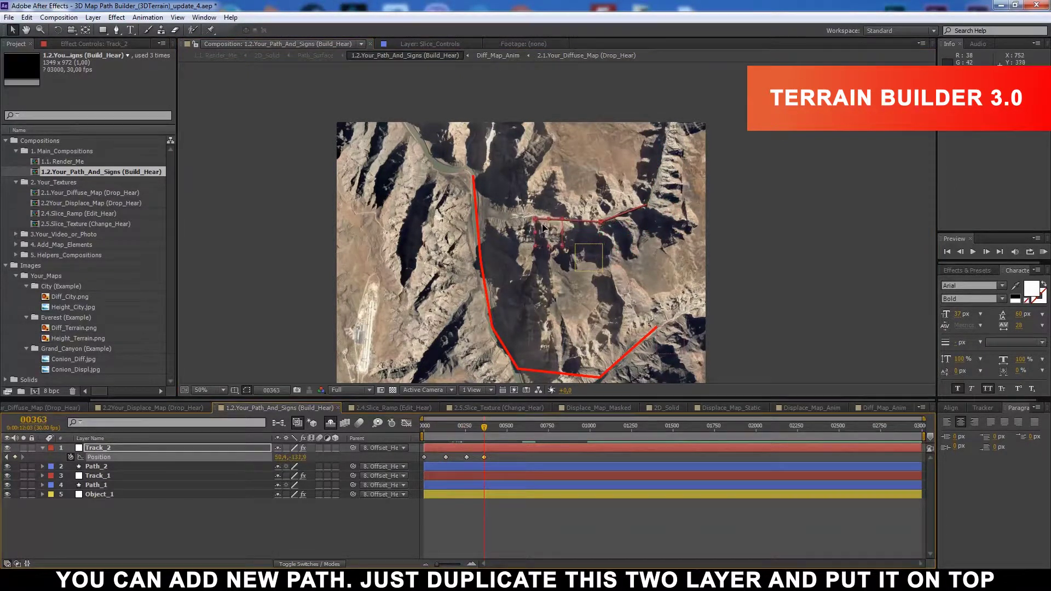
left_click_drag(484, 426, 516, 427)
left_click_drag(535, 220, 490, 212)
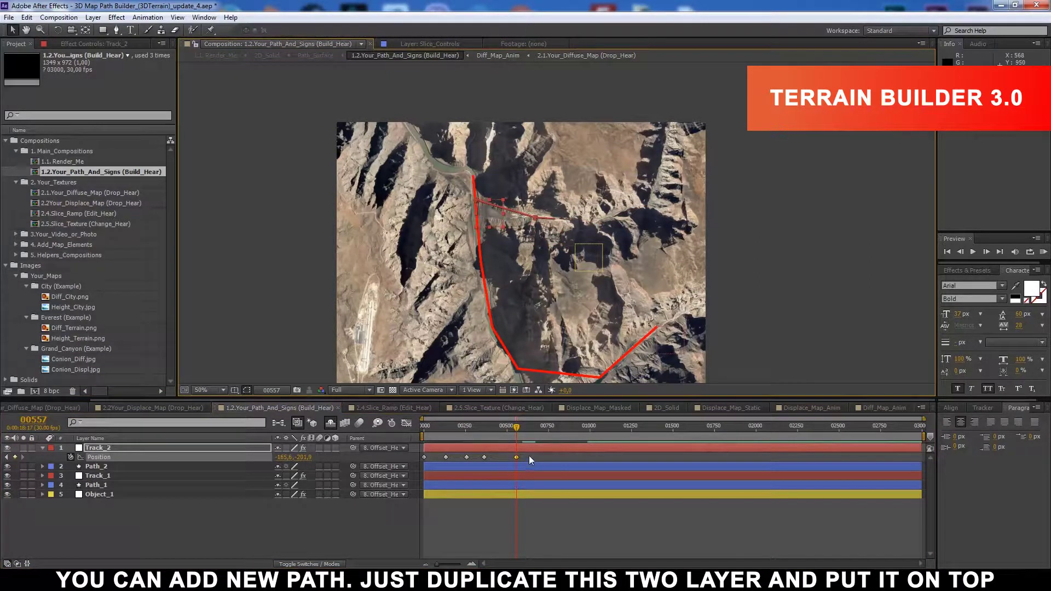
left_click_drag(528, 452, 422, 463)
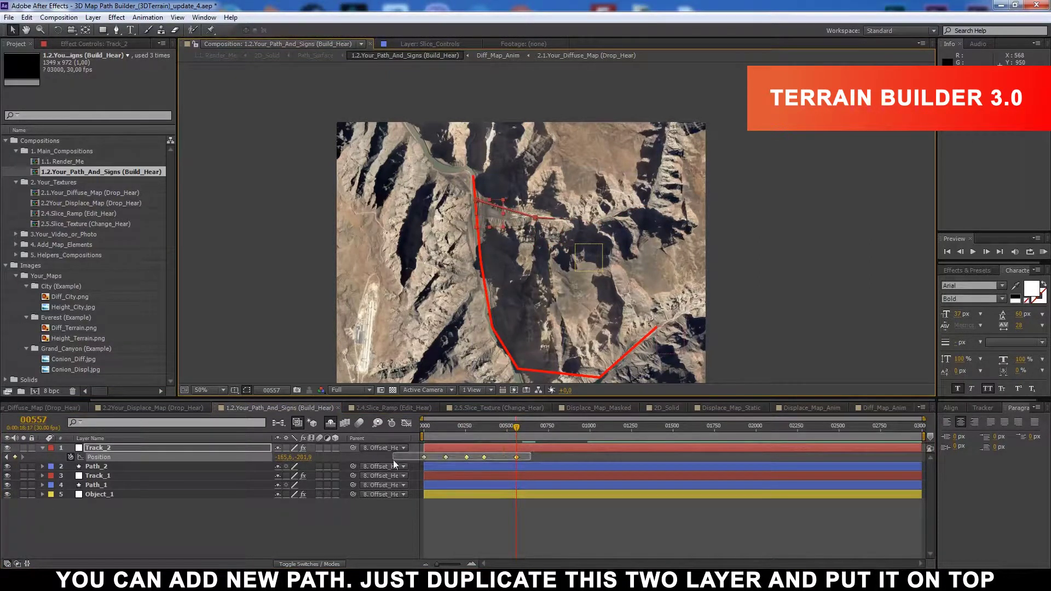
- Set Track_2's Position keyframes to Continuous Bezier temporal and spatial interpolation, then view its path at frame 00280
right_click(446, 456)
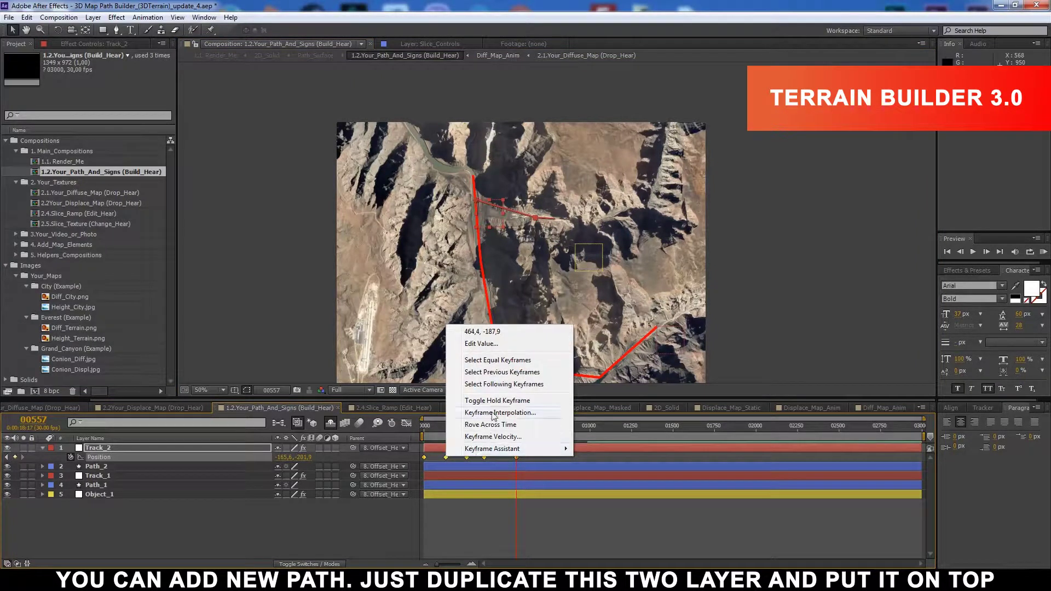
left_click(494, 412)
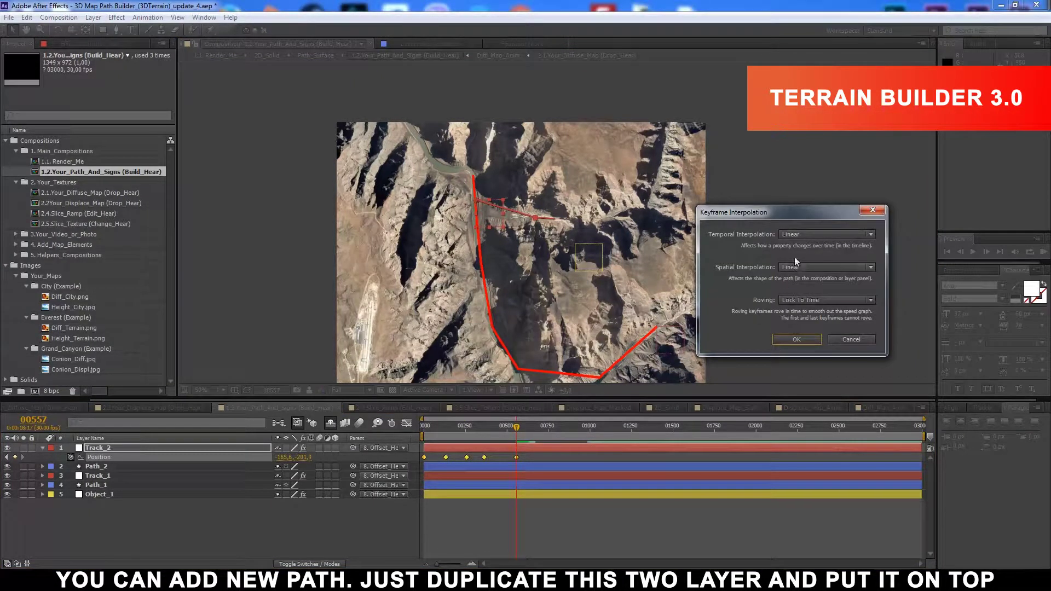
left_click(795, 235)
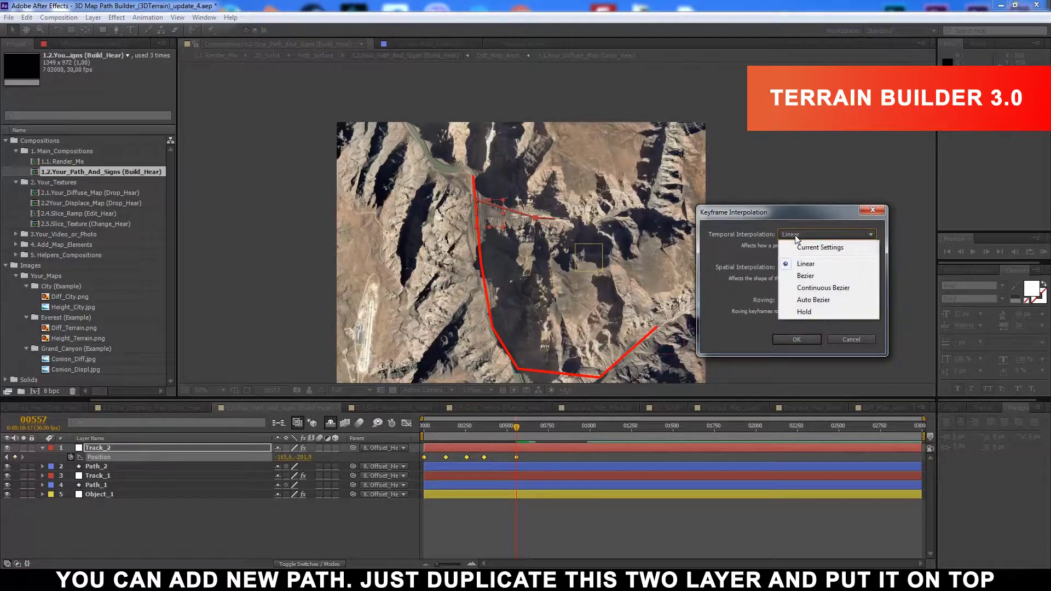
left_click(816, 288)
left_click(797, 268)
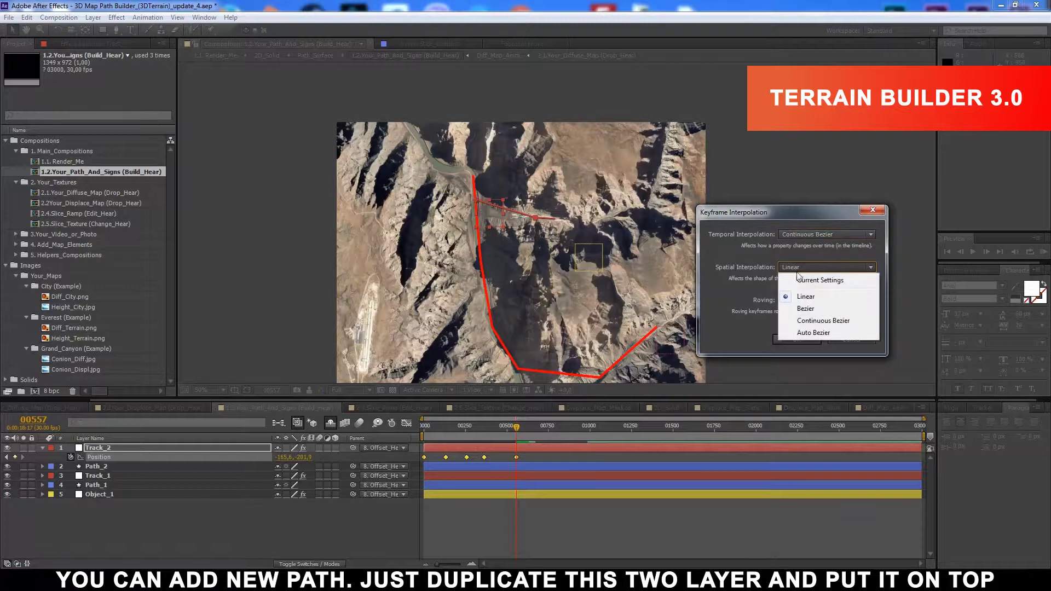
left_click(809, 323)
left_click(797, 340)
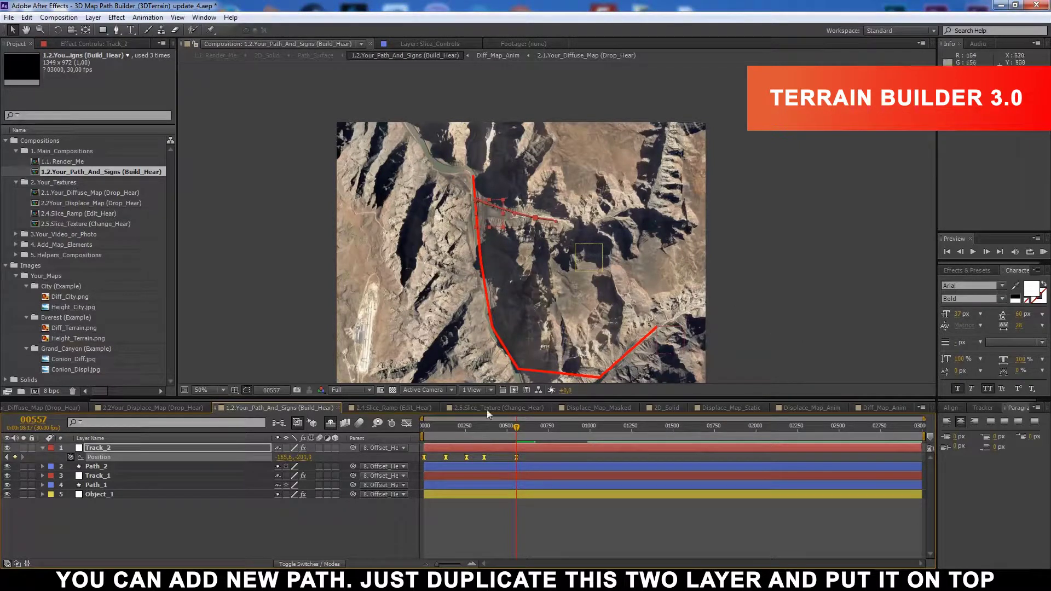
left_click(518, 458)
left_click(465, 432)
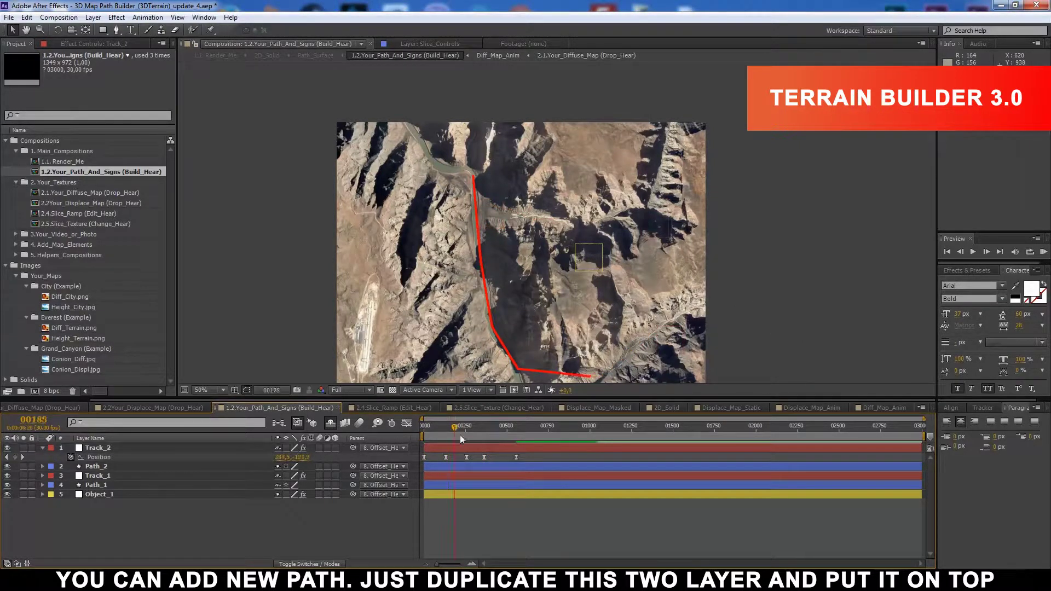
left_click(484, 451)
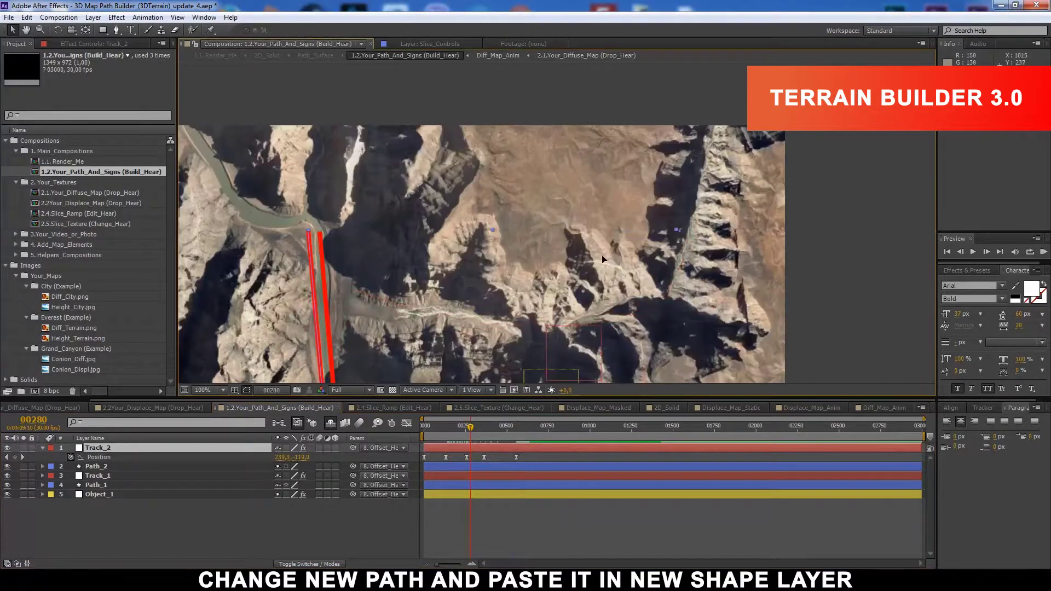
- Drag a vertex of Track_2's motion path to reshape its upper curve, undoing an accidental time shift
left_click(605, 280)
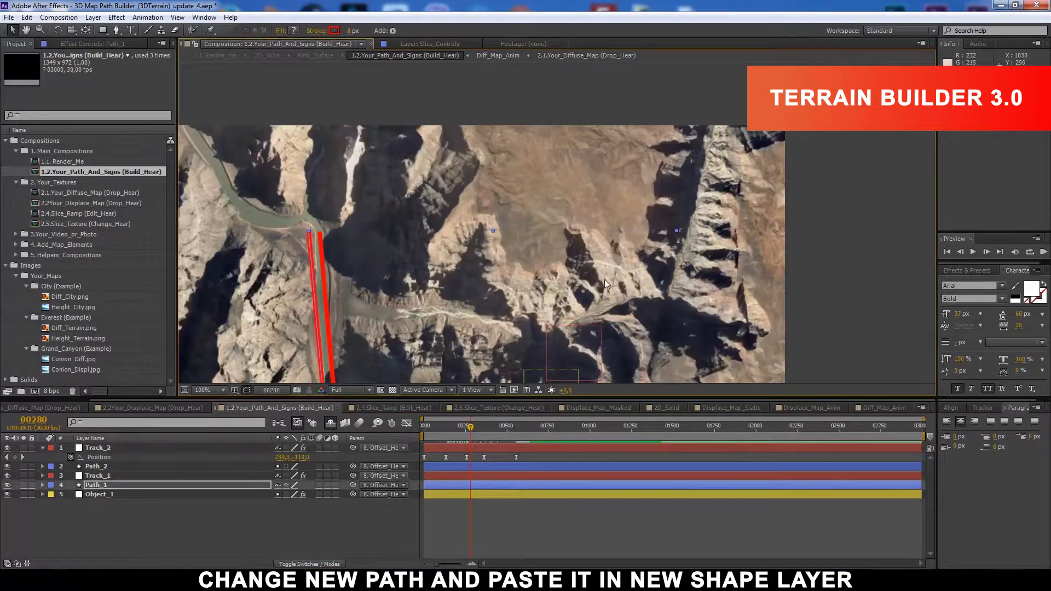
left_click(446, 457)
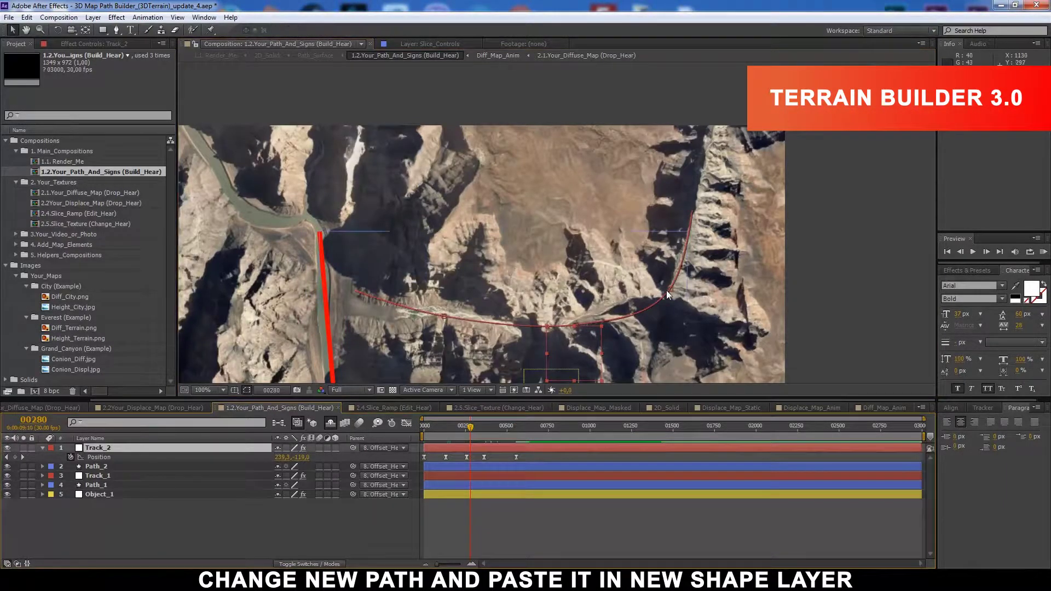
left_click_drag(660, 279, 663, 276)
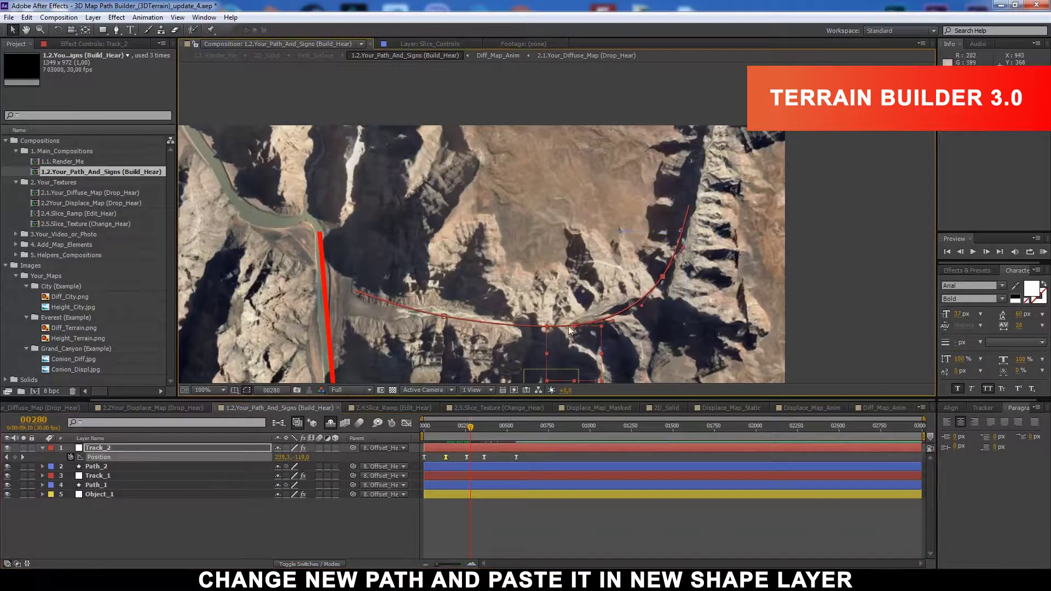
mouse_move(464, 447)
left_mouse_down()
mouse_move(490, 446)
mouse_move(498, 425)
left_mouse_up()
key("ctrl+z")
left_click(522, 460)
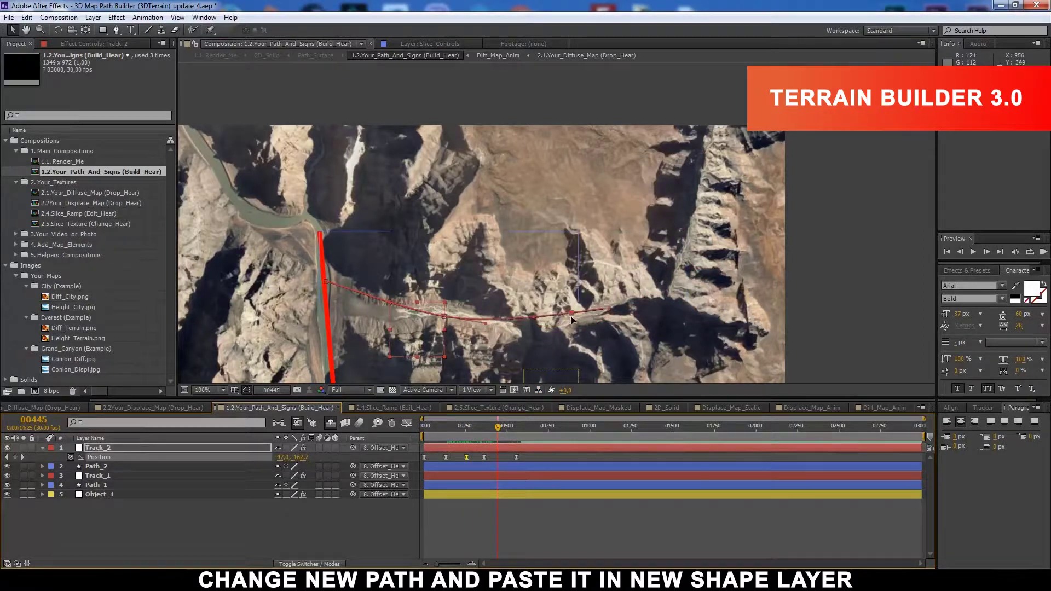
left_click_drag(522, 459, 405, 458)
- Make Track_2's middle keyframes rove across time and move the last keyframe to around frame 00125
right_click(423, 456)
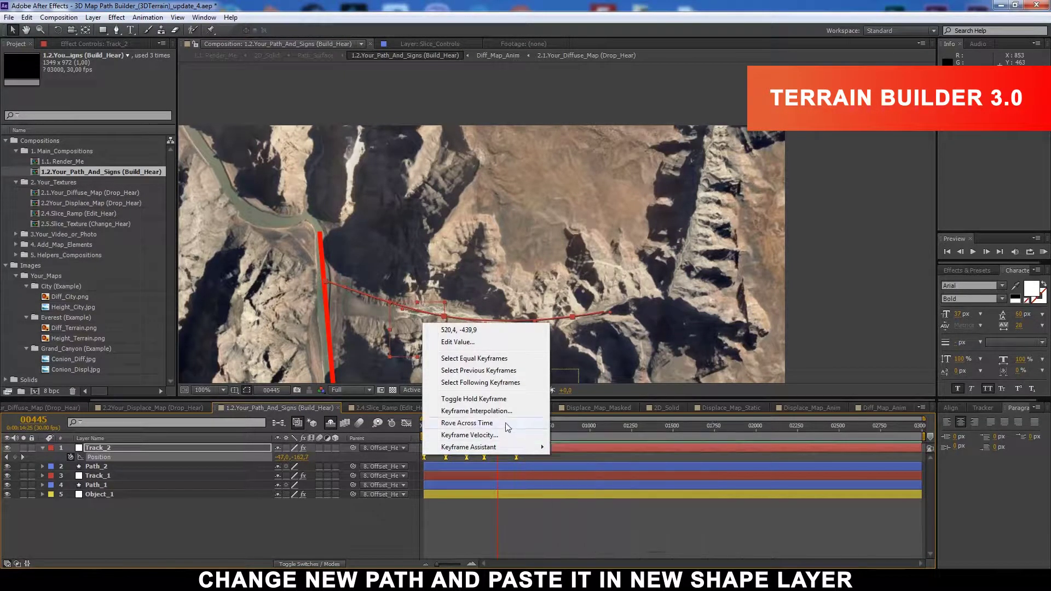
left_click(476, 423)
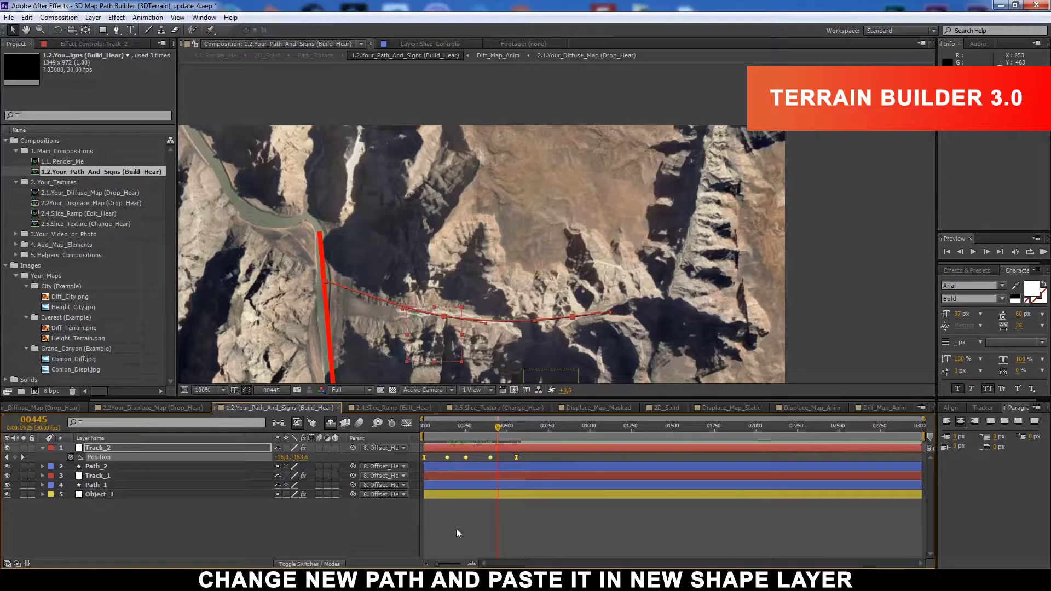
left_click_drag(516, 456, 458, 456)
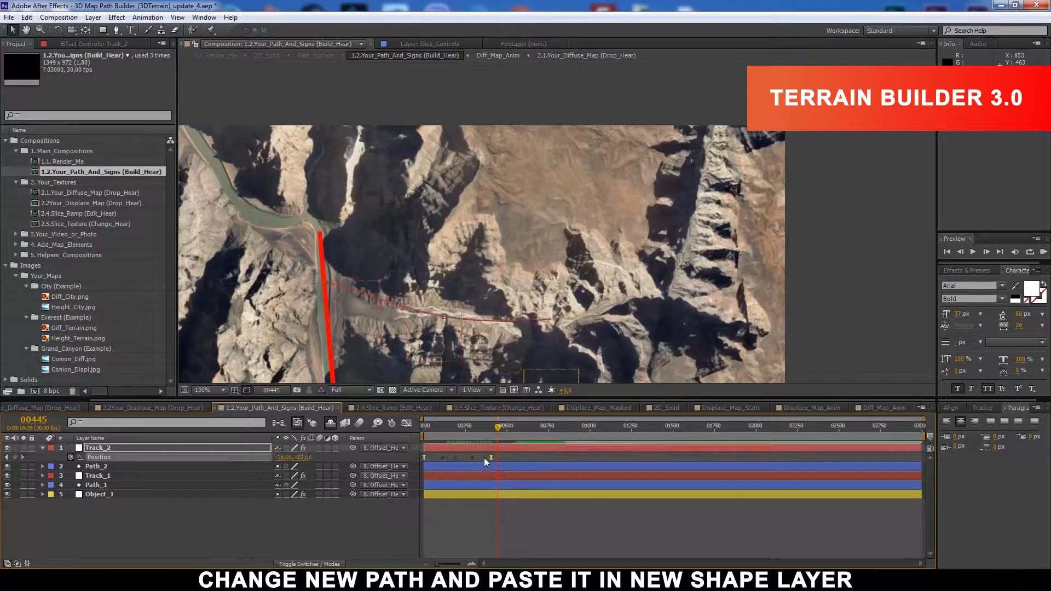
left_click(445, 440)
- Adjust Track_2's route points on the map, nudging the top point slightly up
mouse_move(565, 321)
left_mouse_down()
mouse_move(604, 322)
mouse_move(669, 277)
left_mouse_up()
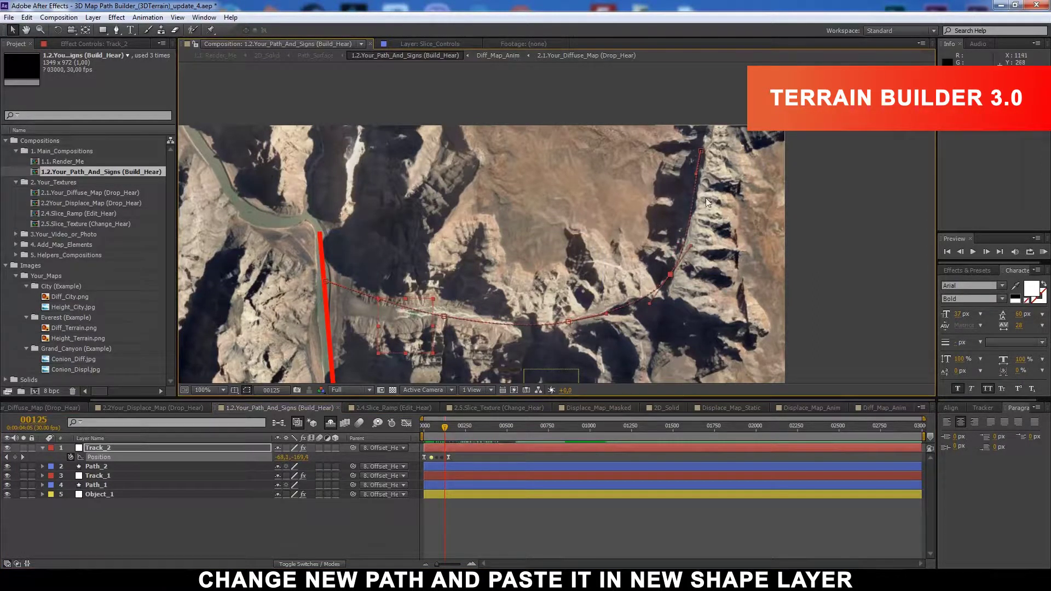
left_click_drag(701, 152, 707, 146)
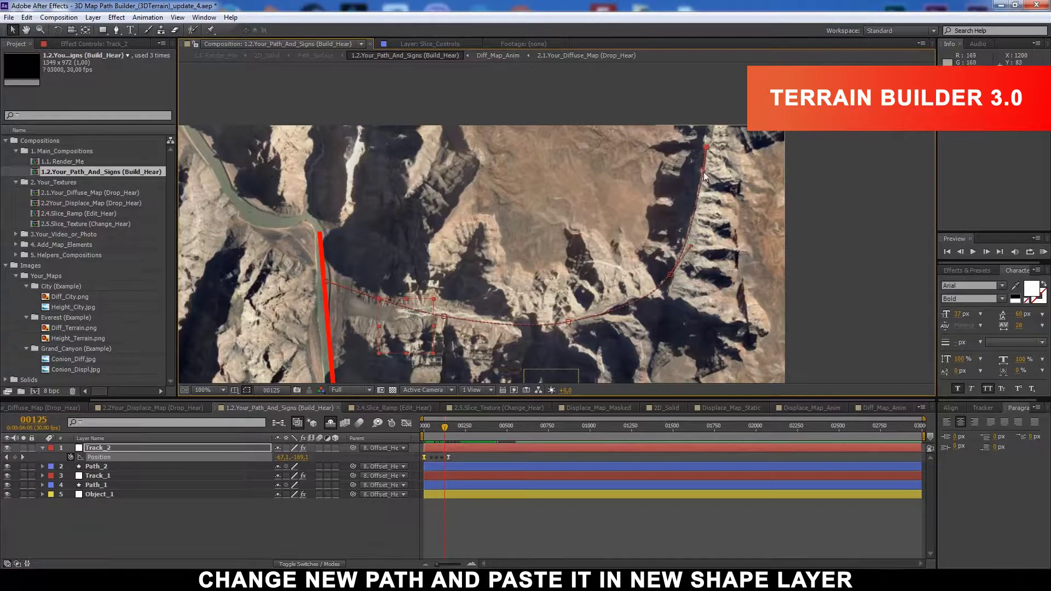
left_click(383, 501)
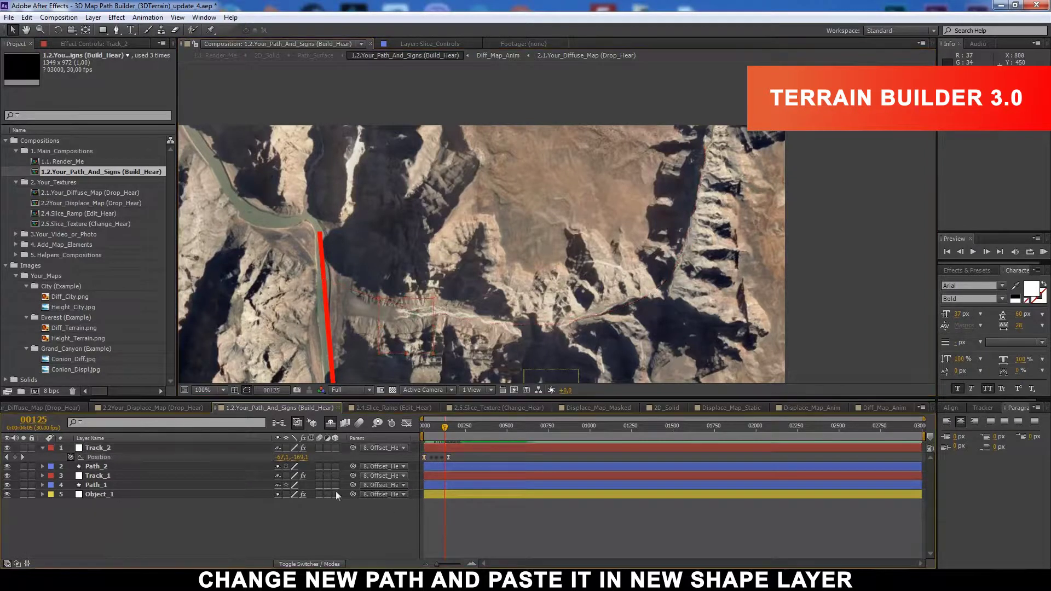
left_click(104, 466)
left_click(42, 466)
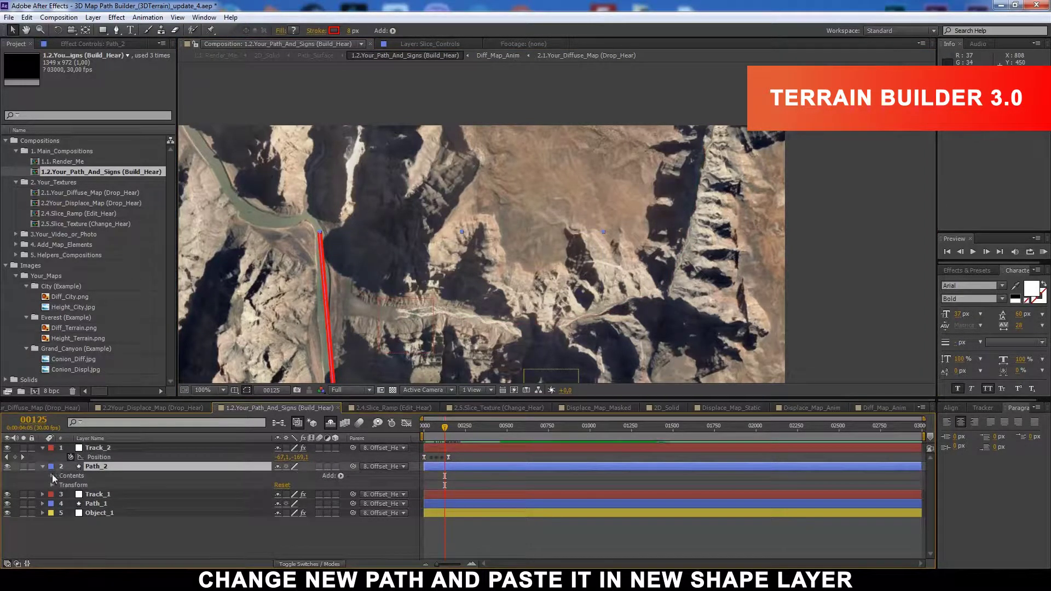
- Paste Track_2's Position keyframes into Path_2's Path property at frame 00000
left_click(53, 475)
left_click(61, 484)
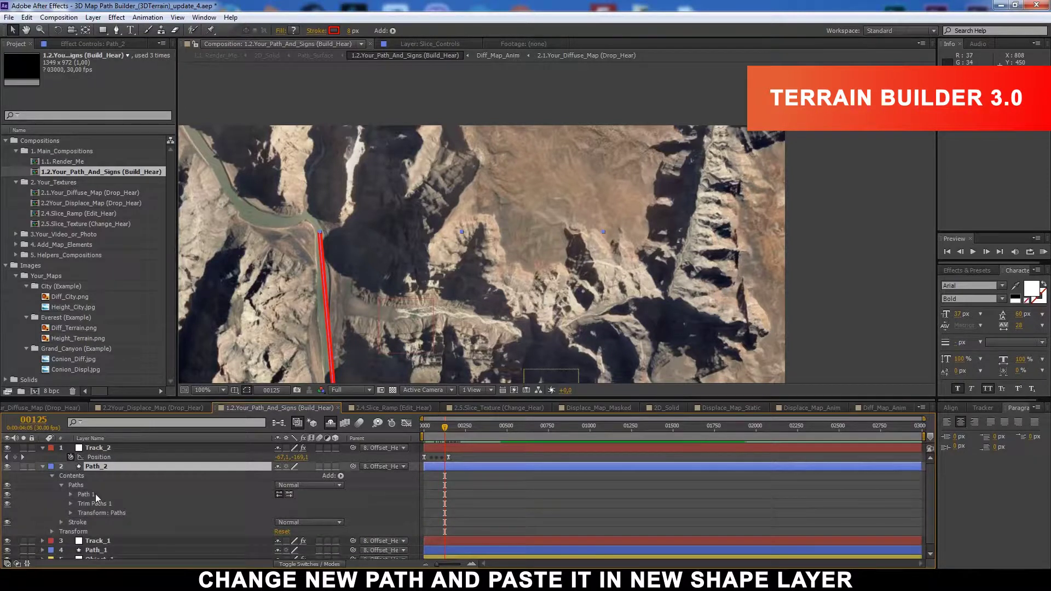
left_click(85, 494)
left_click(70, 495)
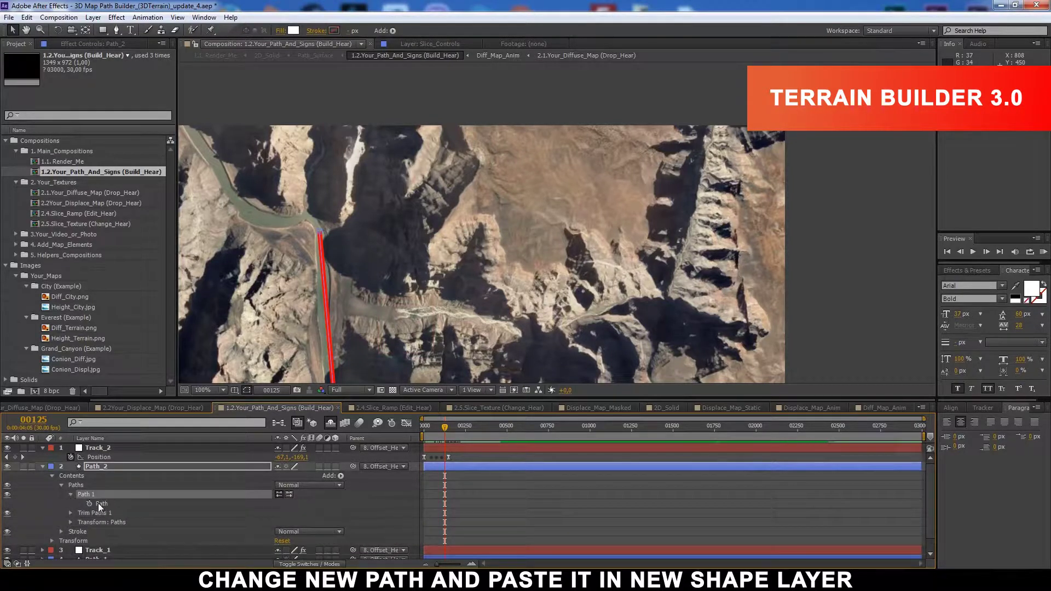
left_click(100, 457)
left_click_drag(436, 435, 425, 435)
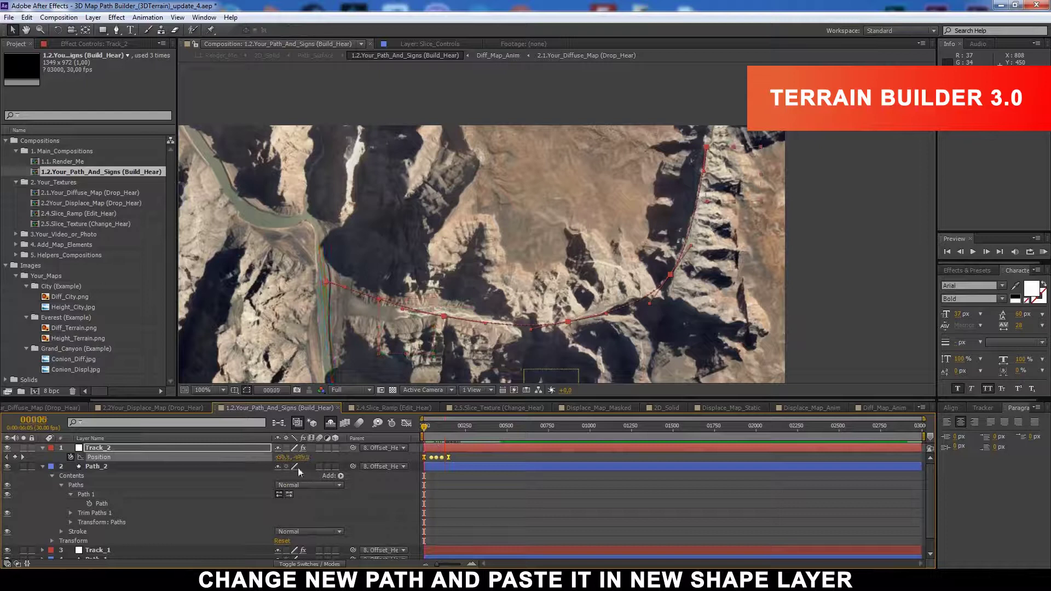
left_click(98, 503)
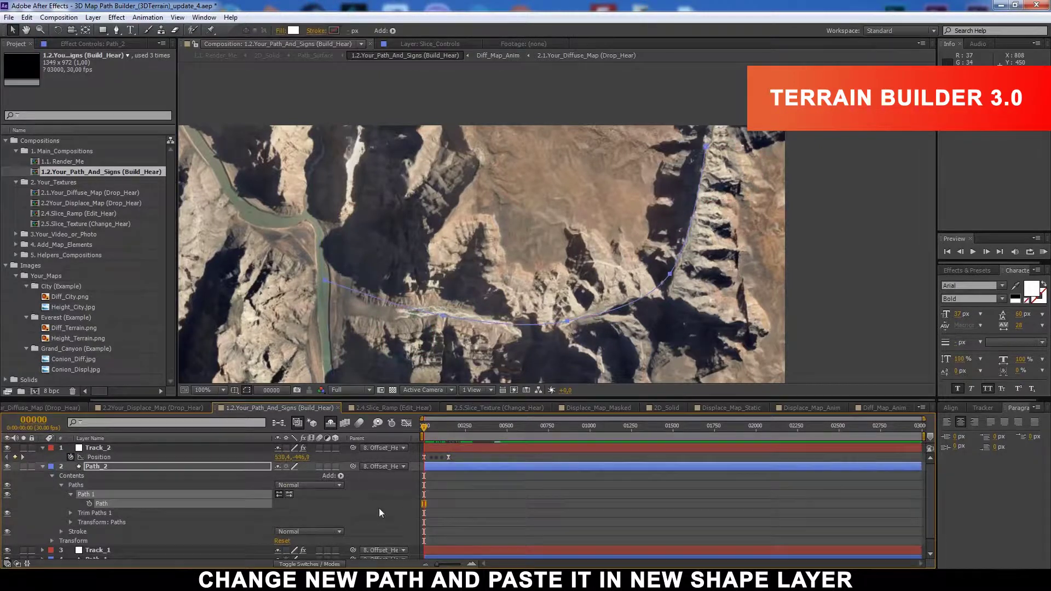
left_click(381, 511)
- Zoom out to the whole map and scrub forward to watch both red routes draw
left_click_drag(425, 435, 433, 435)
left_click(42, 466)
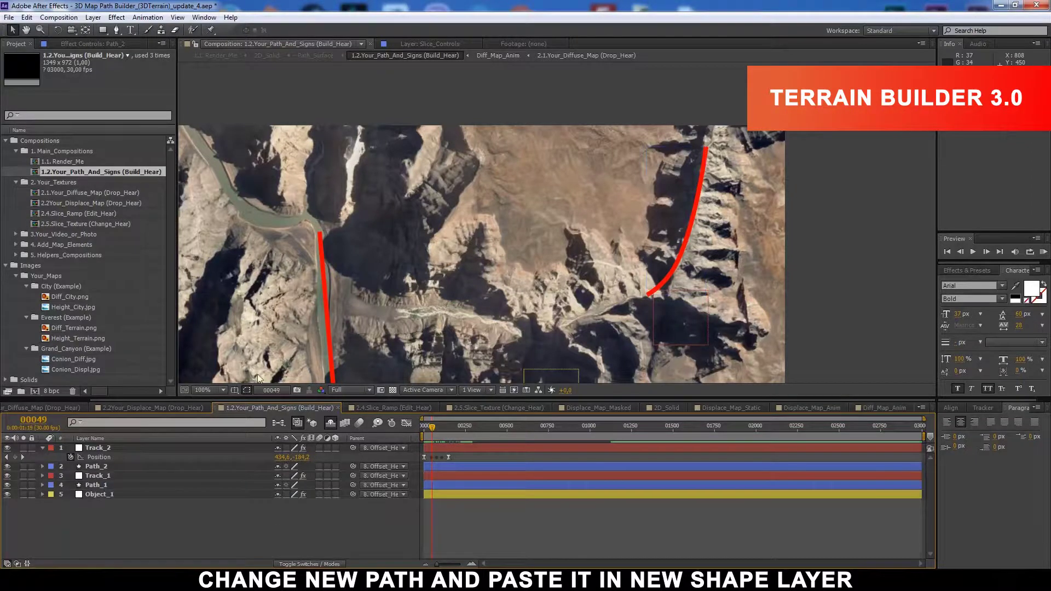
key("comma")
mouse_move(432, 433)
left_mouse_down()
mouse_move(480, 458)
mouse_move(465, 437)
left_mouse_up()
- Slide Track_2 and Path_2 a few frames later, then preview the new route drawing to frame 00495
left_click(439, 434)
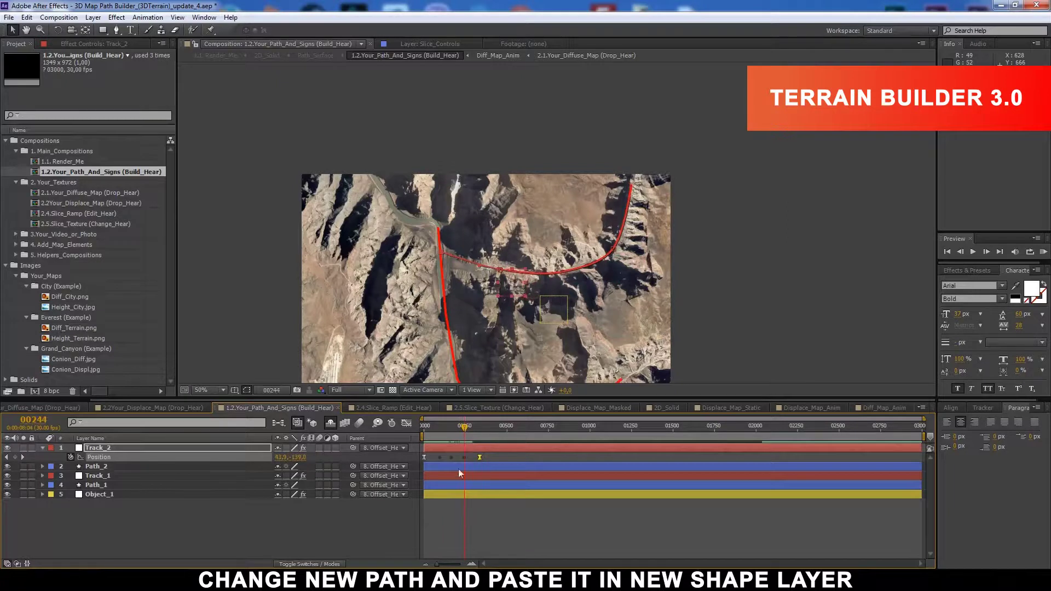
left_click(454, 465)
left_click(454, 434)
left_click(445, 466)
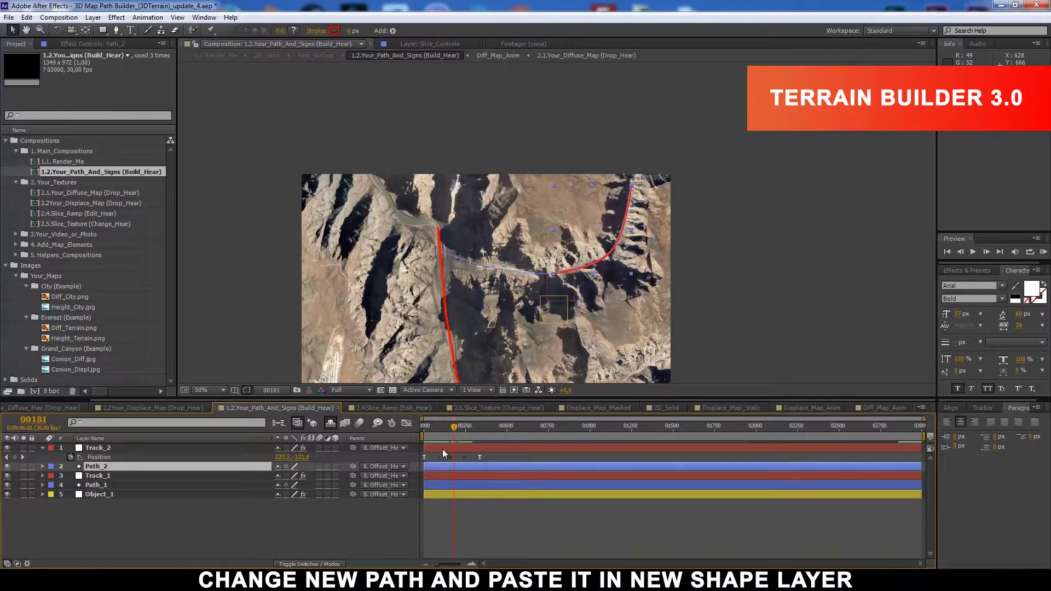
left_click(442, 448, "ctrl")
mouse_move(435, 448)
left_mouse_down()
mouse_move(455, 451)
mouse_move(453, 435)
mouse_move(437, 444)
mouse_move(404, 436)
mouse_move(506, 428)
left_mouse_up()
left_click(422, 433)
left_click(99, 450)
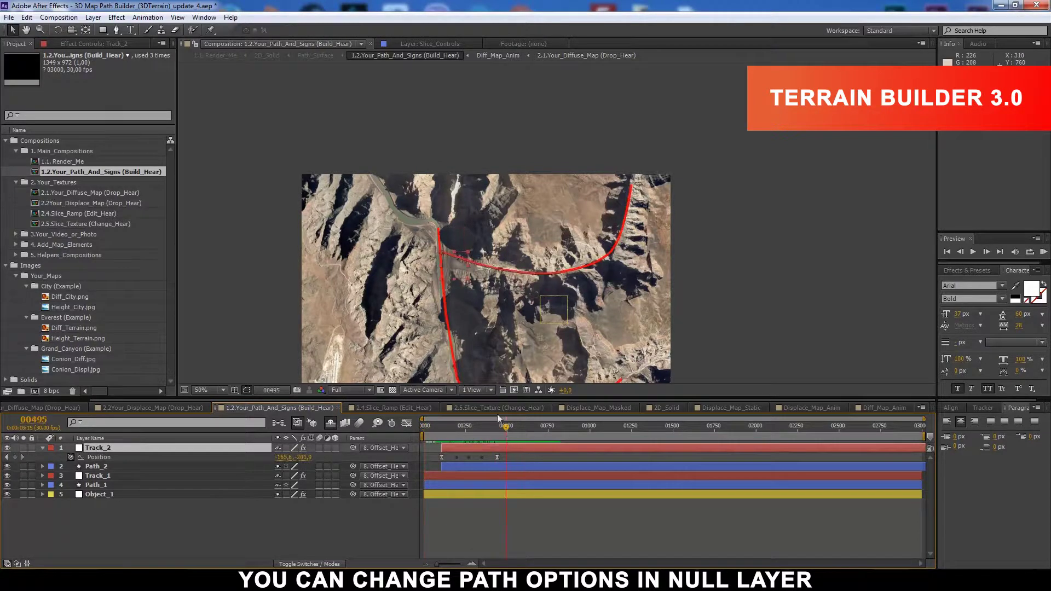
- Thicken Track_2's red curved route and make it dashed using Path_Thickness and Dash_Size
left_click(98, 44)
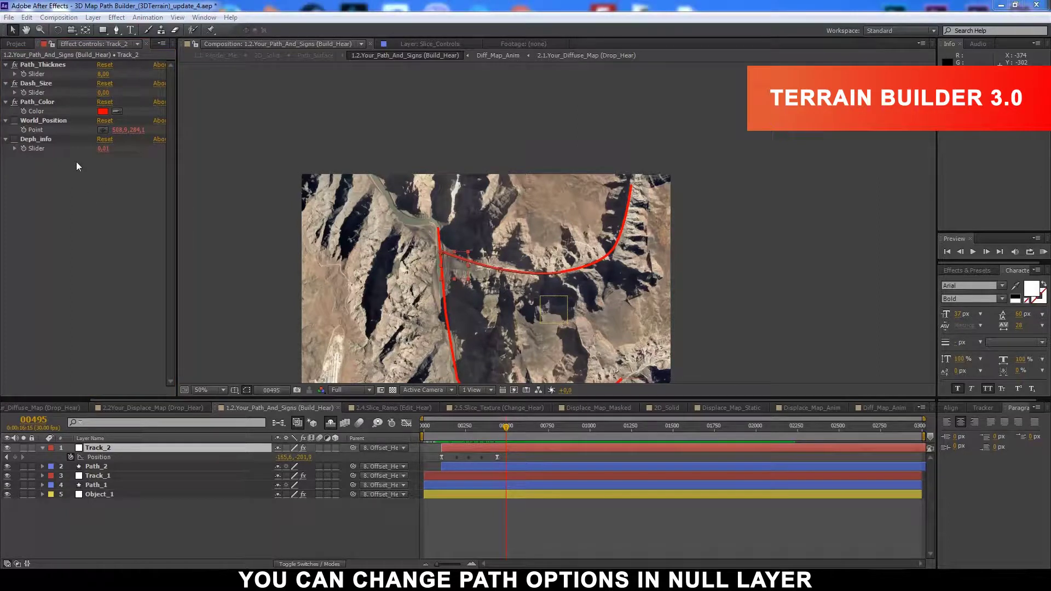
left_click(57, 67)
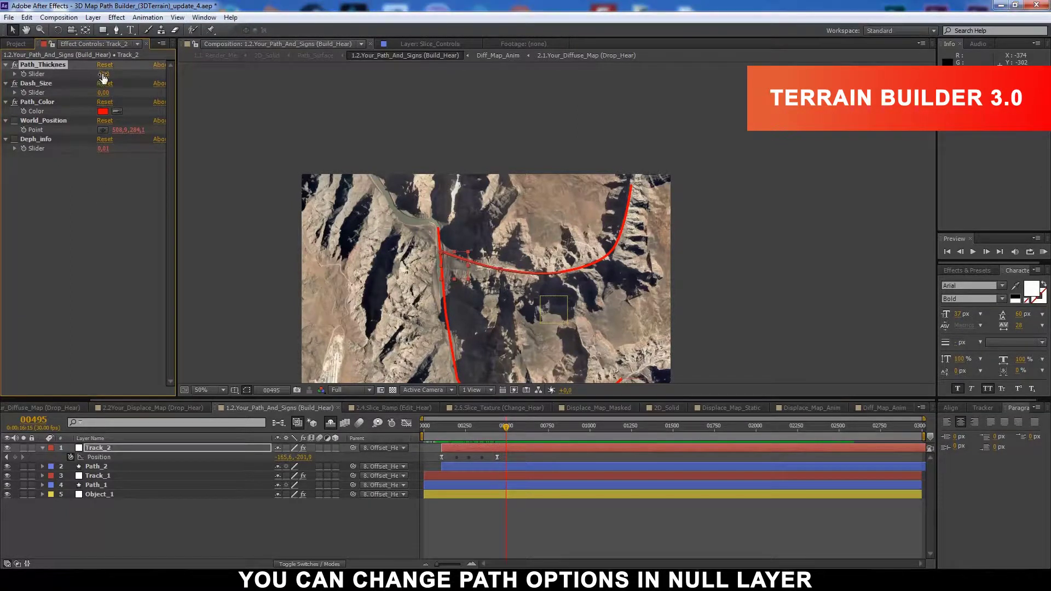
left_click_drag(103, 73, 111, 78)
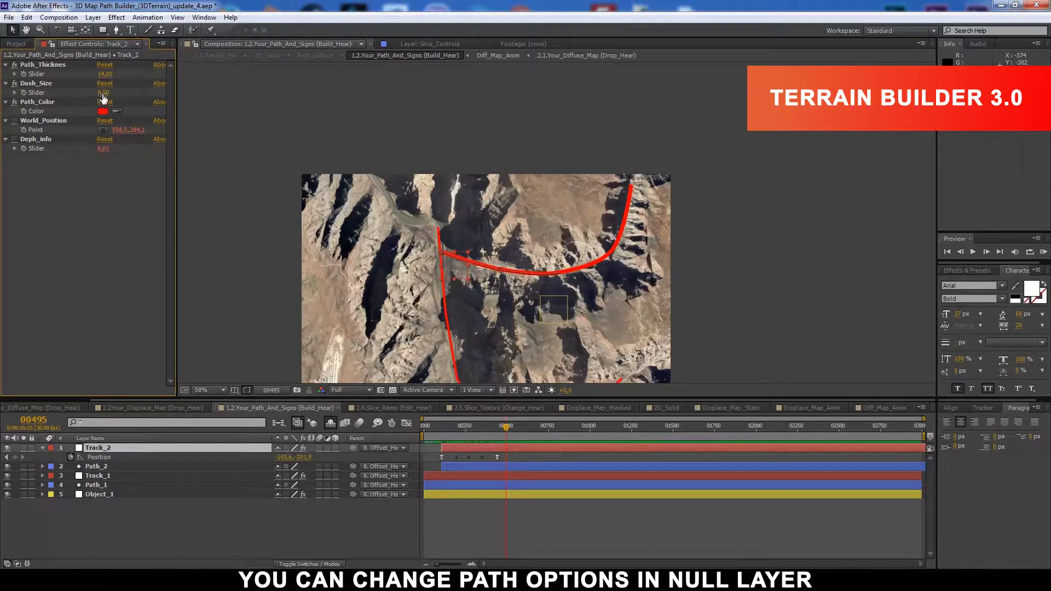
left_click_drag(102, 92, 116, 94)
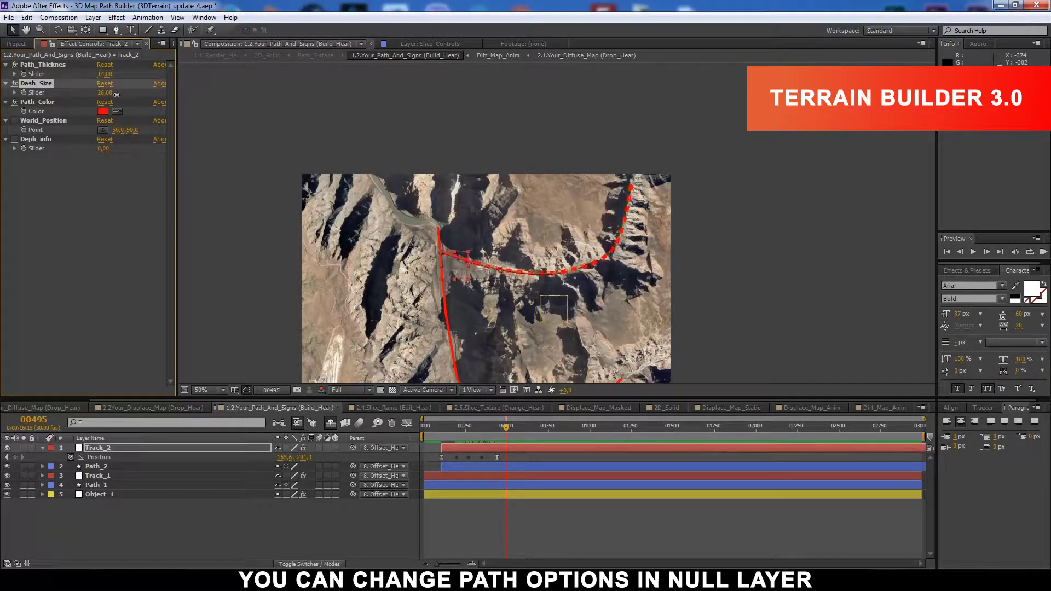
scroll(587, 241, "up", 2)
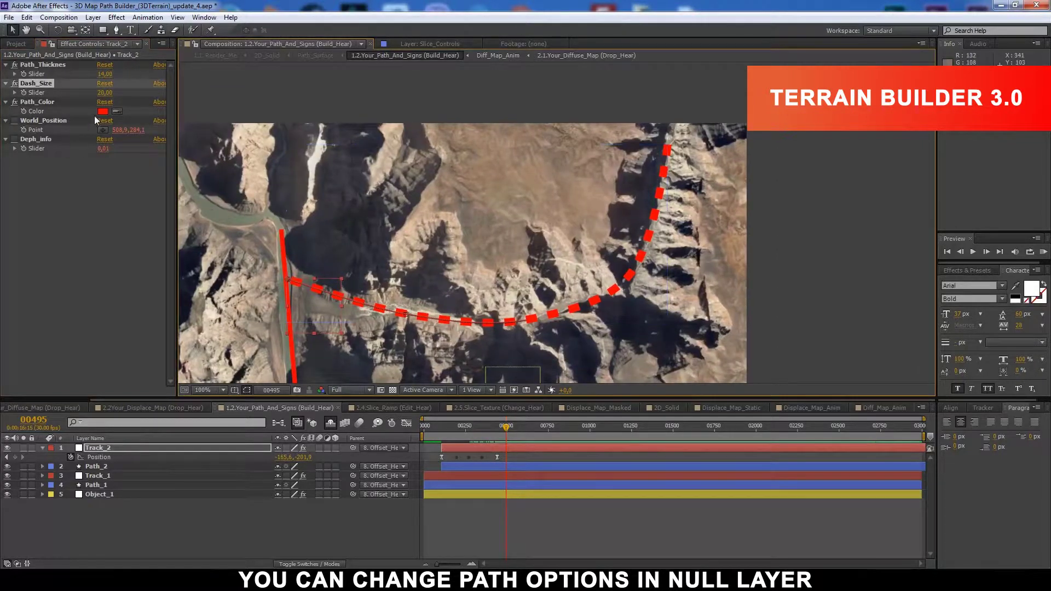
- Set the route's Path_Color to bright green and lower Path_Thickness from 14 to 7
left_click(103, 112)
left_click(683, 455)
left_click_drag(648, 364, 638, 367)
key("Return")
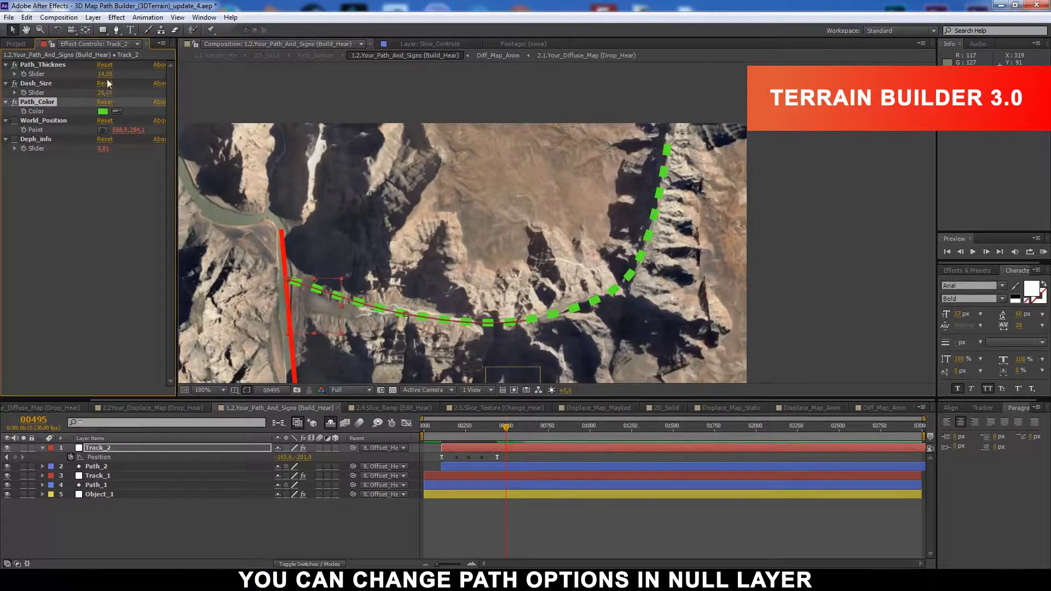
left_click_drag(105, 75, 105, 76)
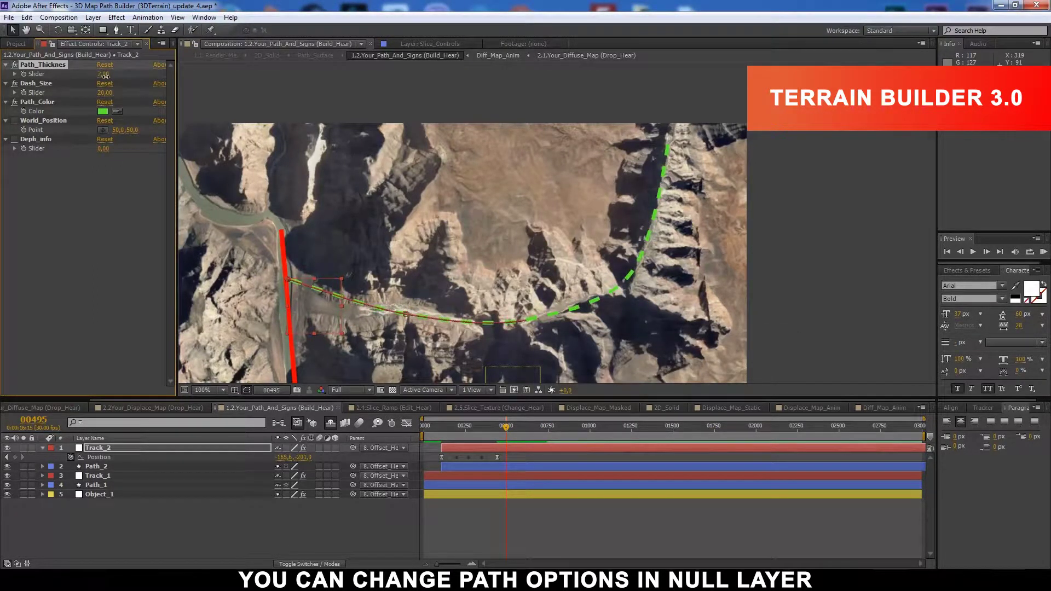
left_click(317, 521)
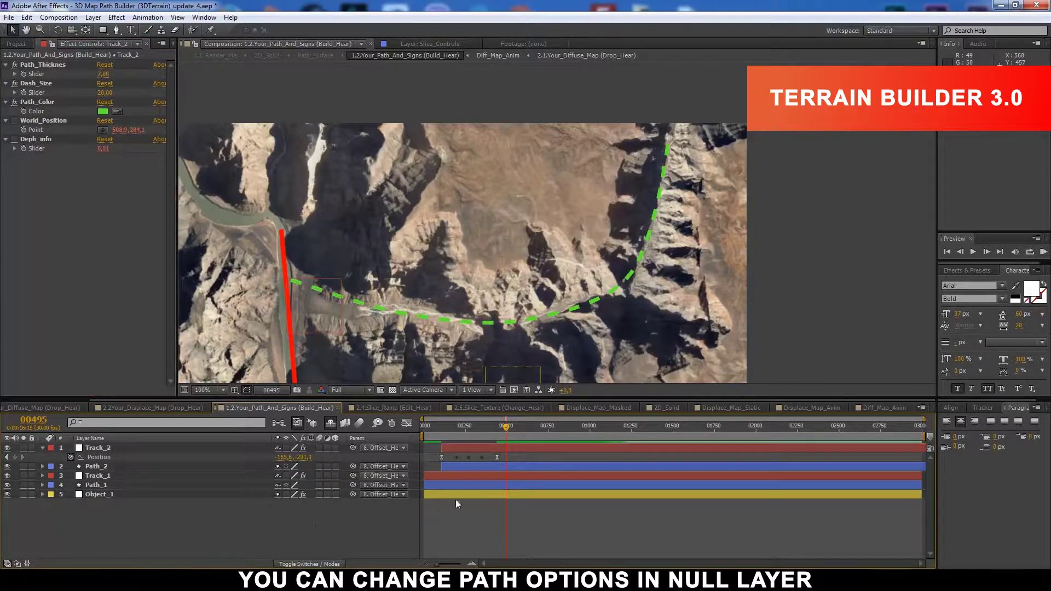
- Recolour Track_1's route blue, keep it solid, and set Path_Thickness to 7
left_click(96, 477)
left_click(102, 112)
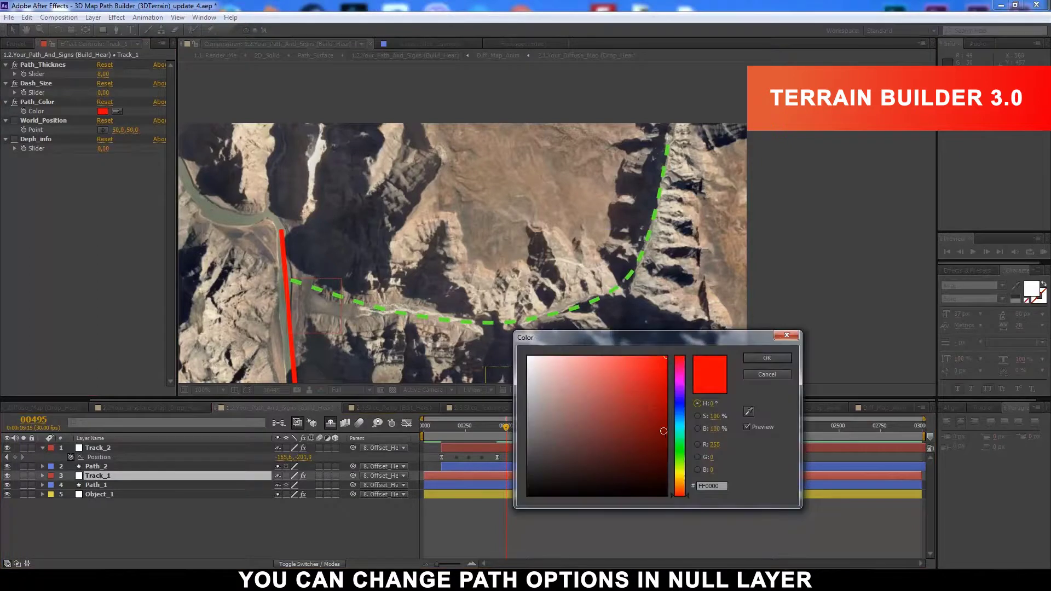
left_click(682, 423)
left_click(681, 409)
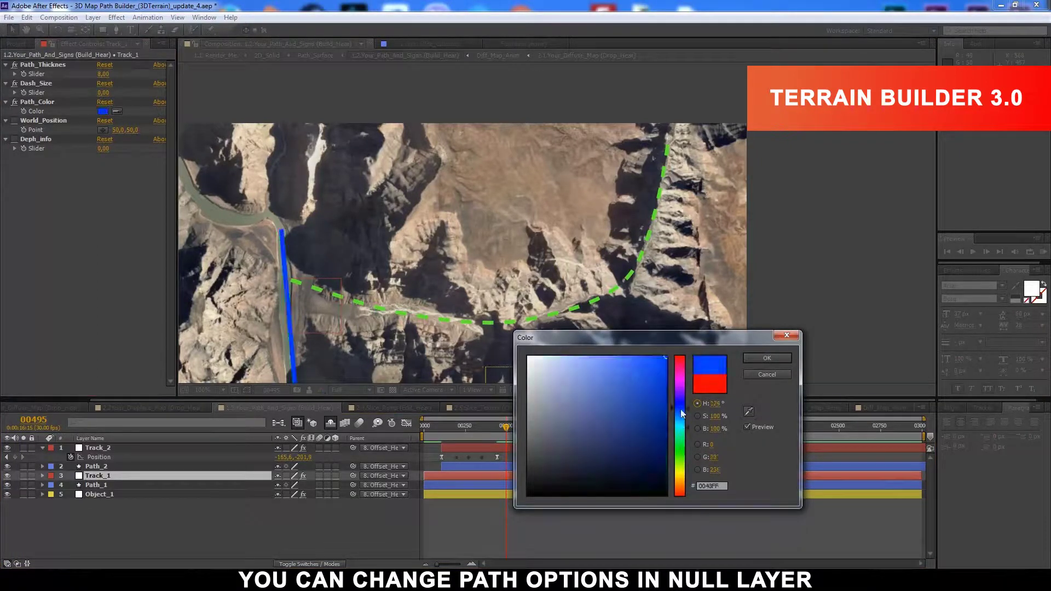
left_click(766, 358)
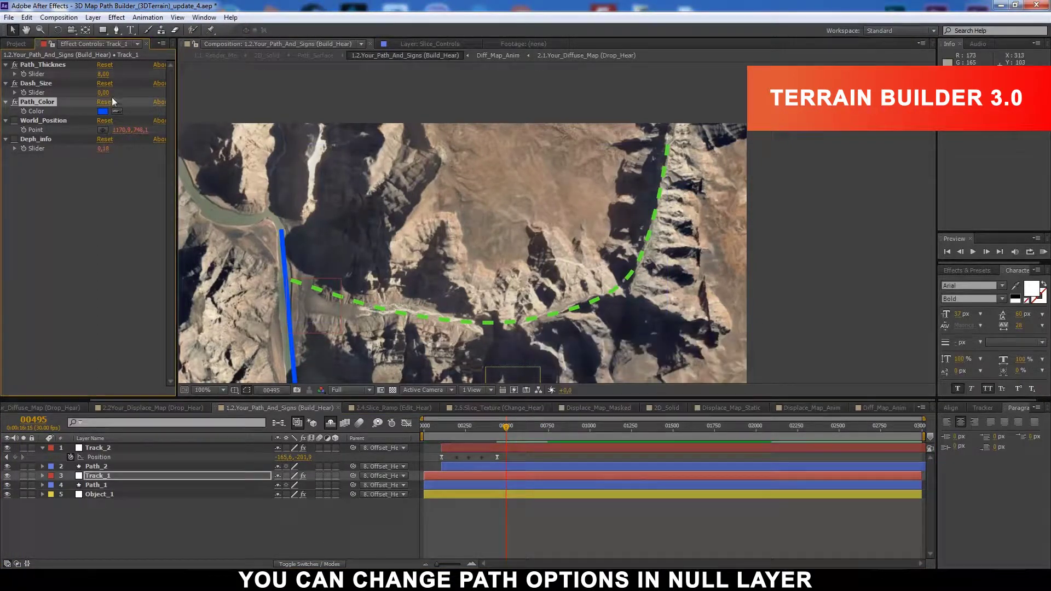
left_click_drag(103, 93, 108, 92)
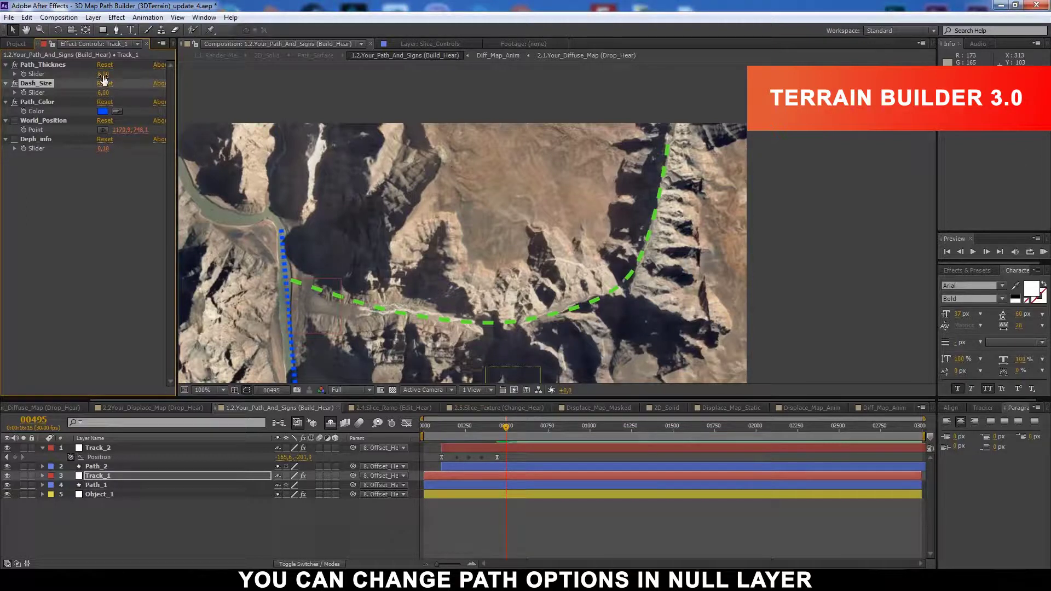
mouse_move(103, 75)
left_mouse_down()
mouse_move(112, 76)
mouse_move(64, 97)
left_mouse_up()
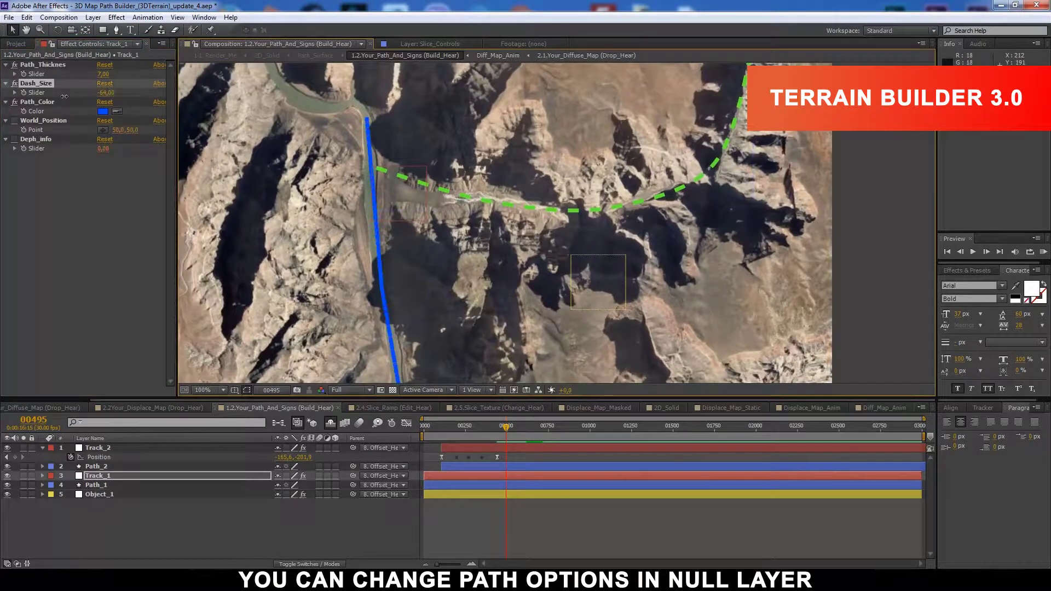
- Zoom out to the whole valley and scrub the timeline to watch the blue route grow
scroll(449, 287, "down", 2)
left_click_drag(449, 288, 485, 264)
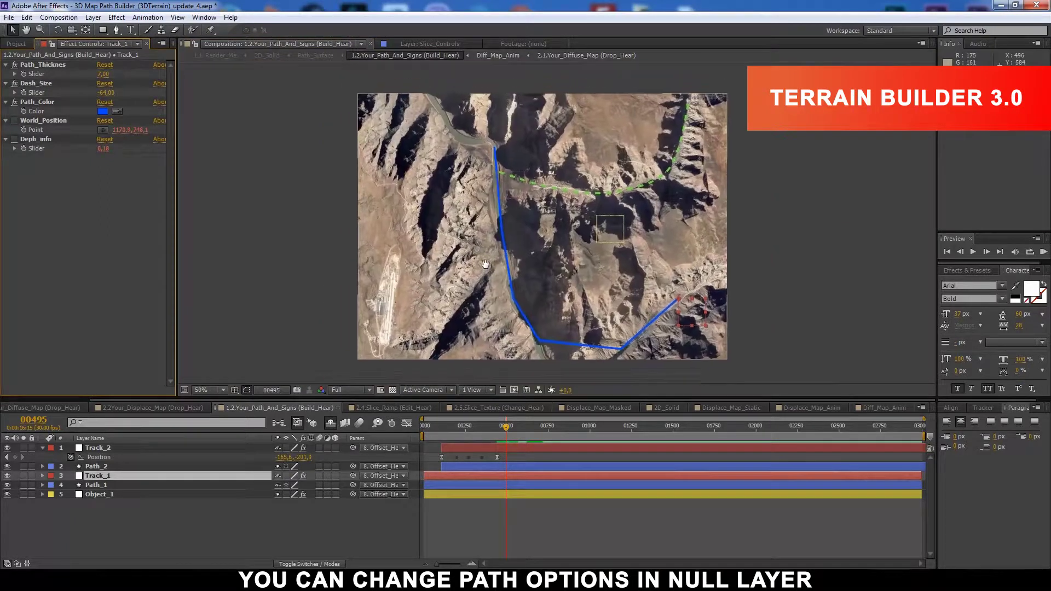
left_click(293, 523)
mouse_move(448, 429)
left_mouse_down()
mouse_move(421, 434)
mouse_move(481, 438)
left_mouse_up()
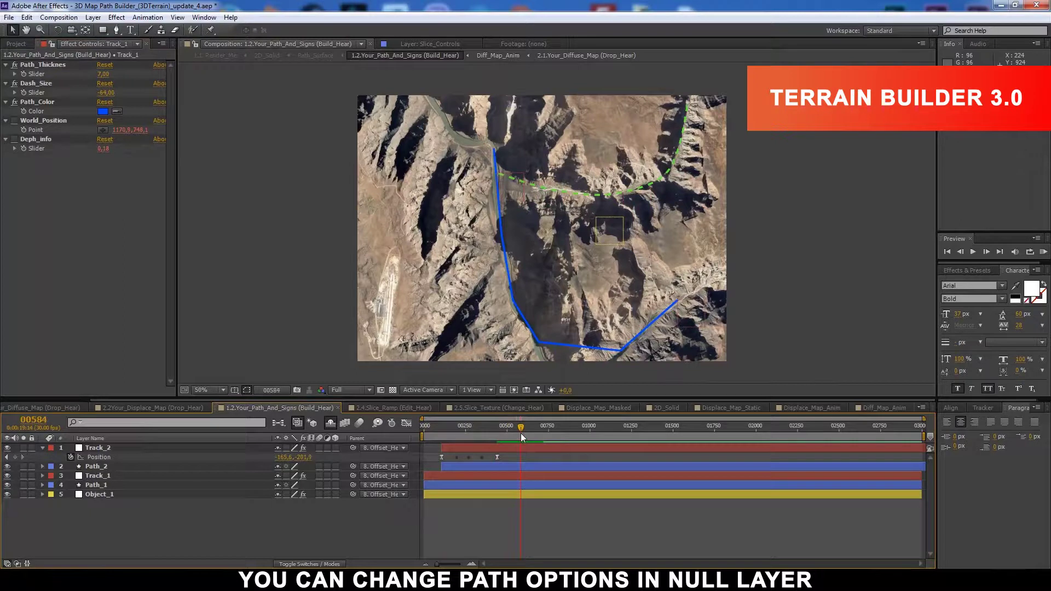
left_click_drag(520, 432, 429, 435)
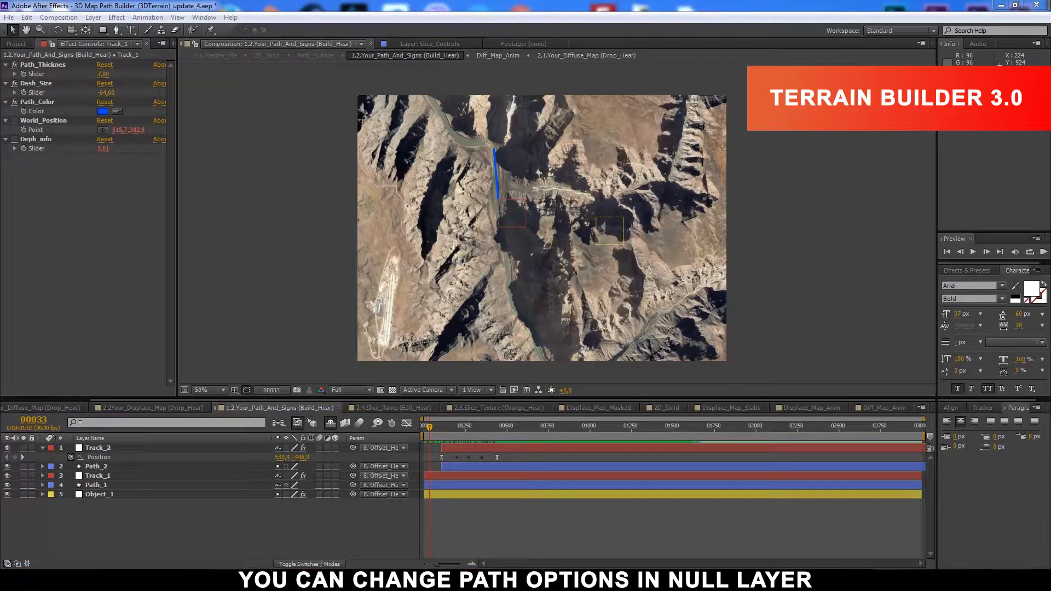
left_click_drag(429, 435, 447, 435)
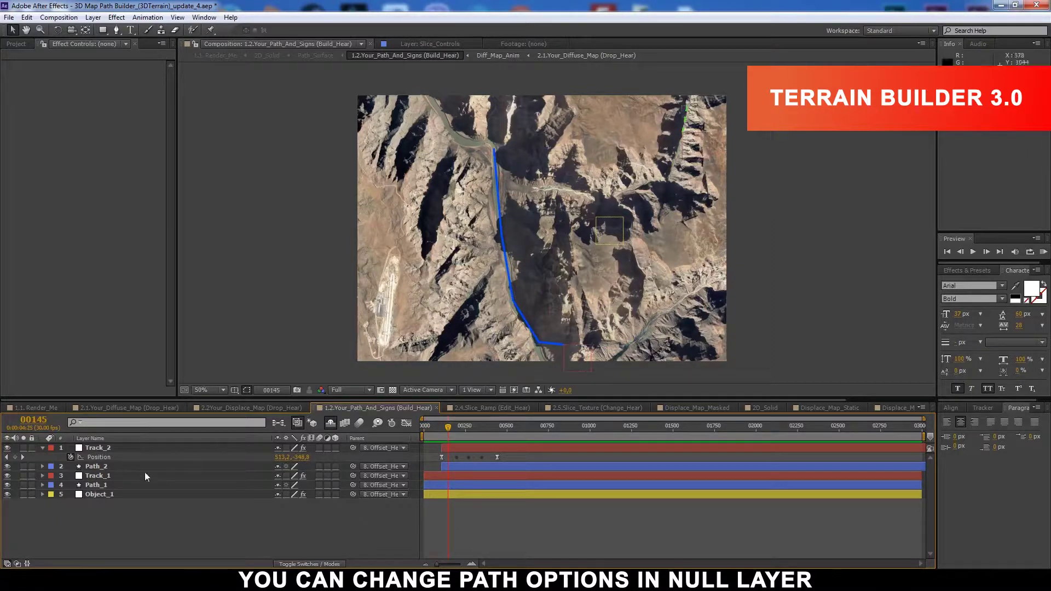
left_click(35, 407)
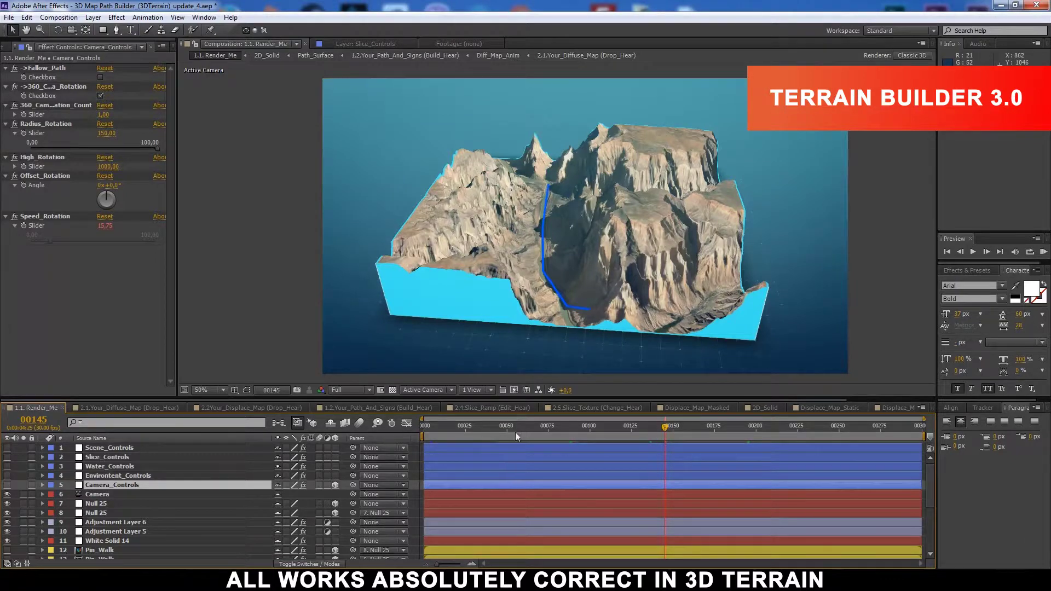
left_click(563, 432)
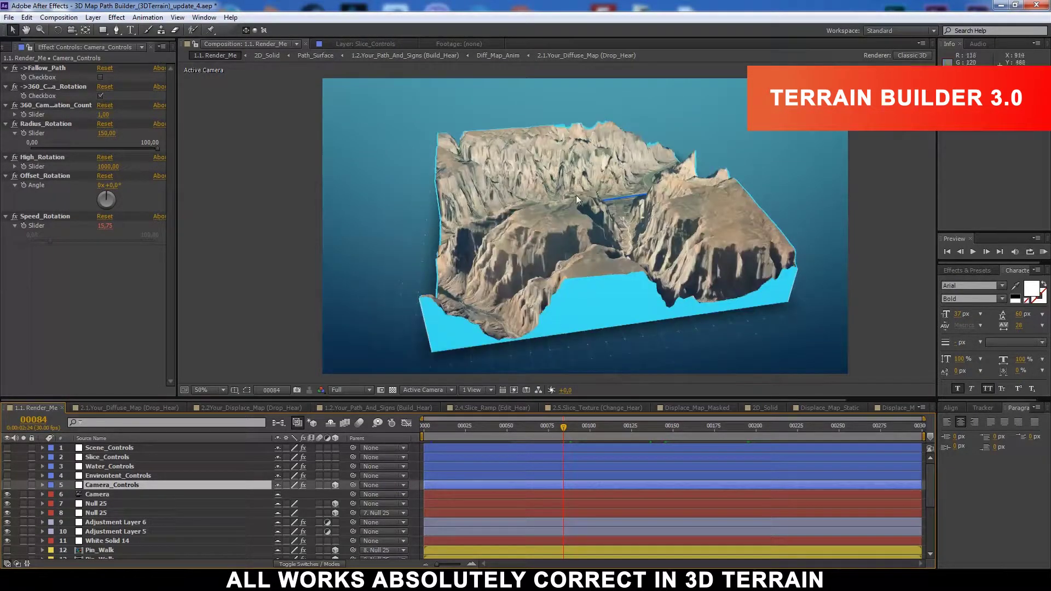
key("period")
key("period")
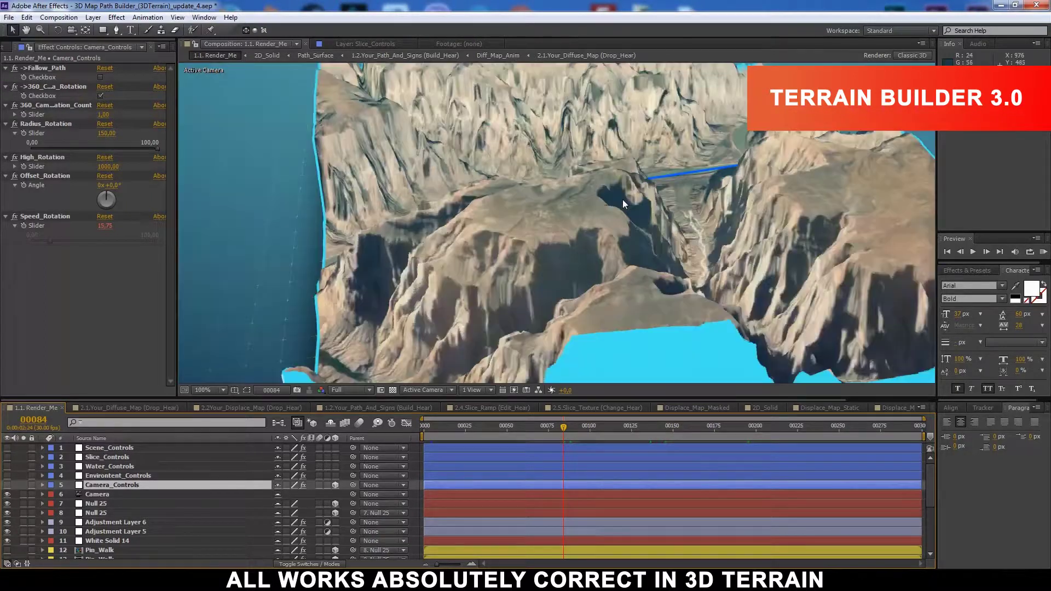
left_click(510, 428)
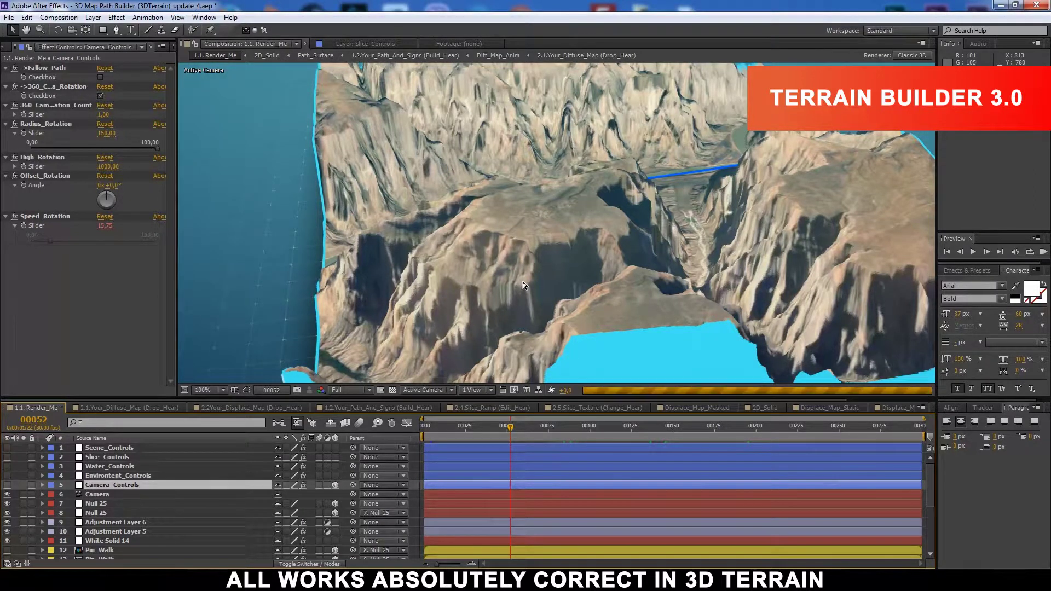
left_click(902, 430)
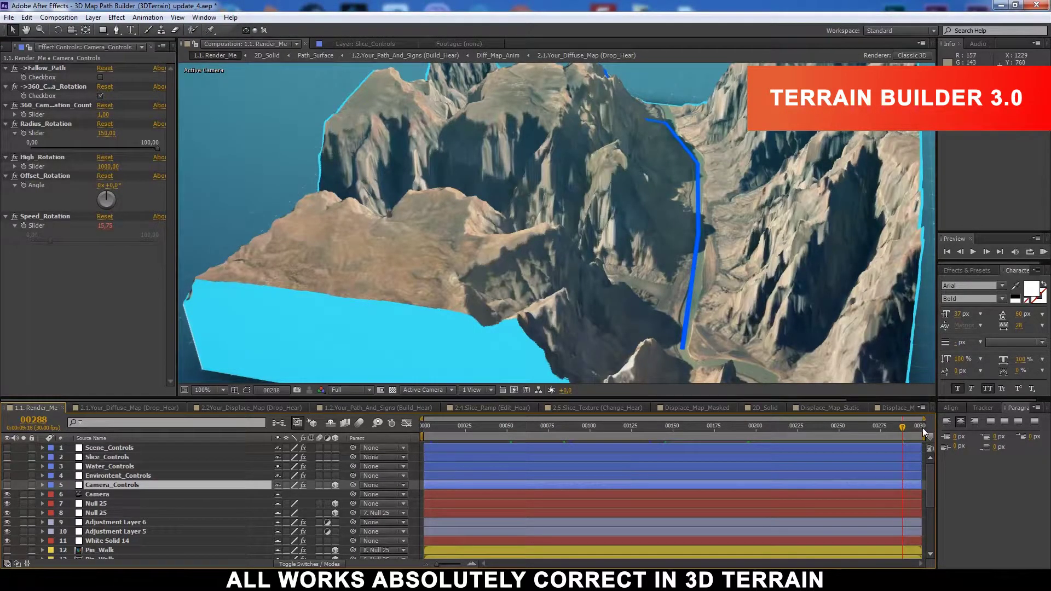
key("F2")
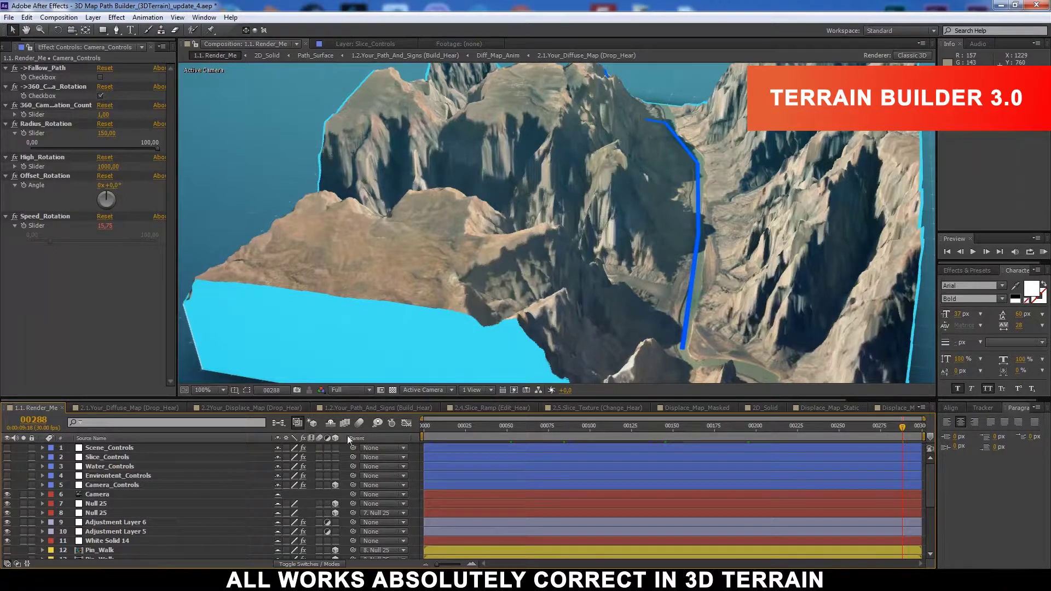
left_click(349, 408)
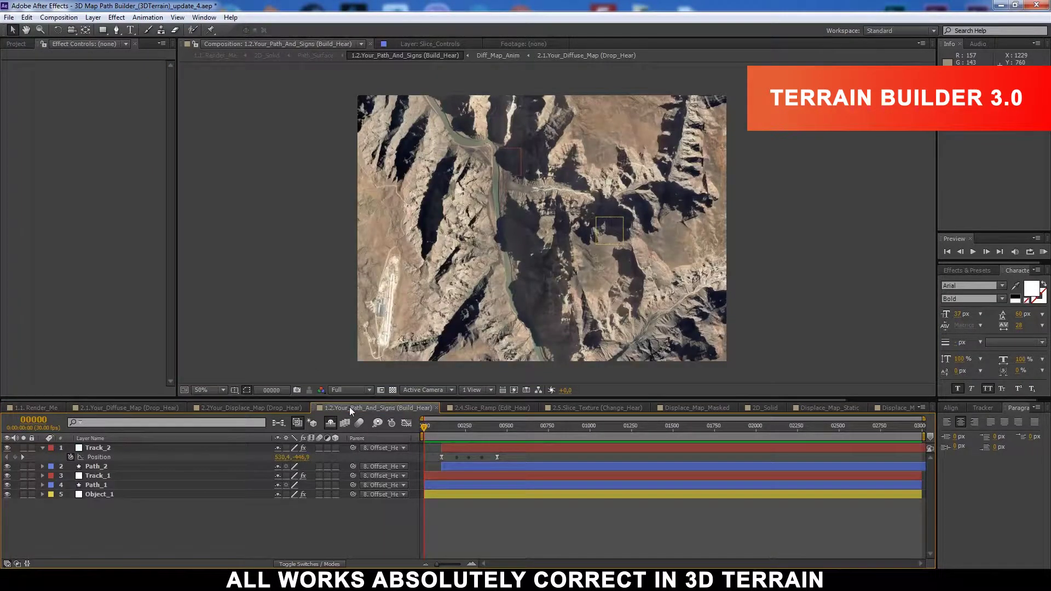
- Scrub the timeline to preview the routes drawing on, checking Track_2 and Path_2
mouse_move(442, 436)
left_mouse_down()
mouse_move(476, 437)
mouse_move(474, 467)
mouse_move(449, 467)
left_mouse_up()
left_click(471, 448)
left_click(470, 468, "ctrl")
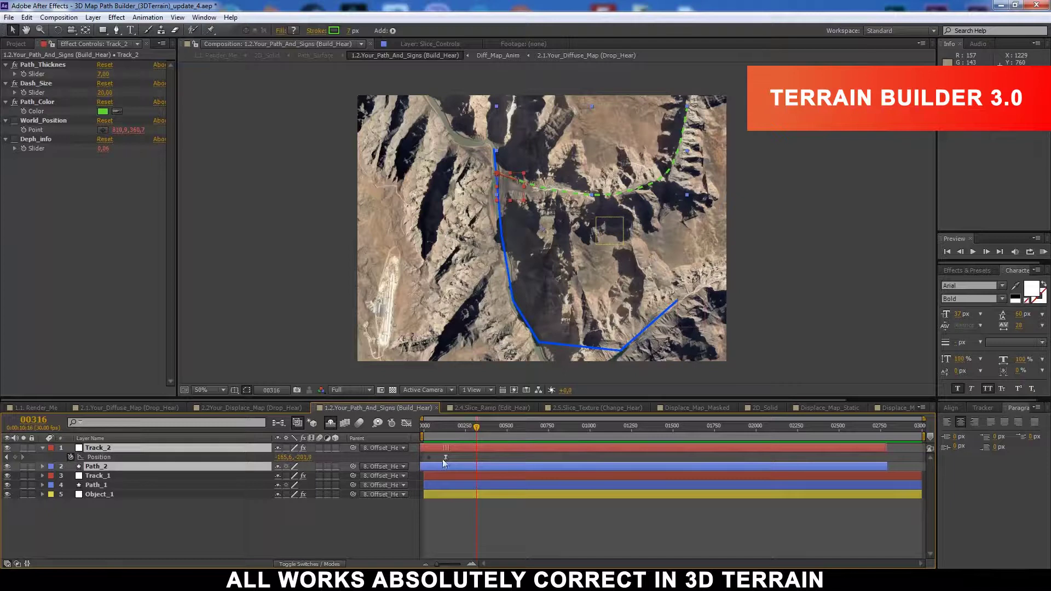
left_click_drag(437, 433, 442, 432)
left_click(445, 548)
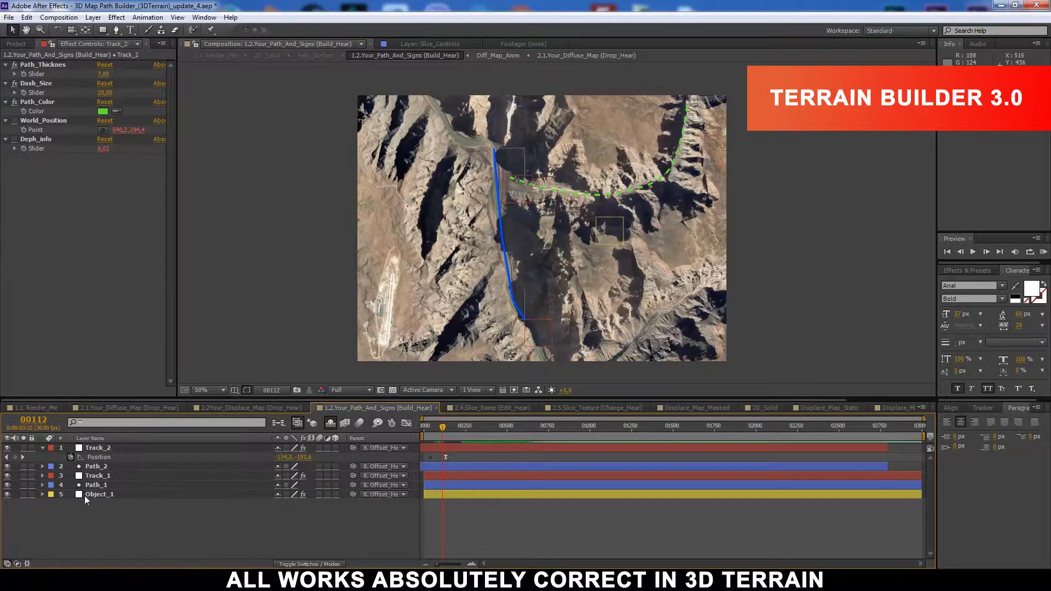
- Switch to the 3D Render_Me composition and pan the terrain view slightly
left_click(33, 408)
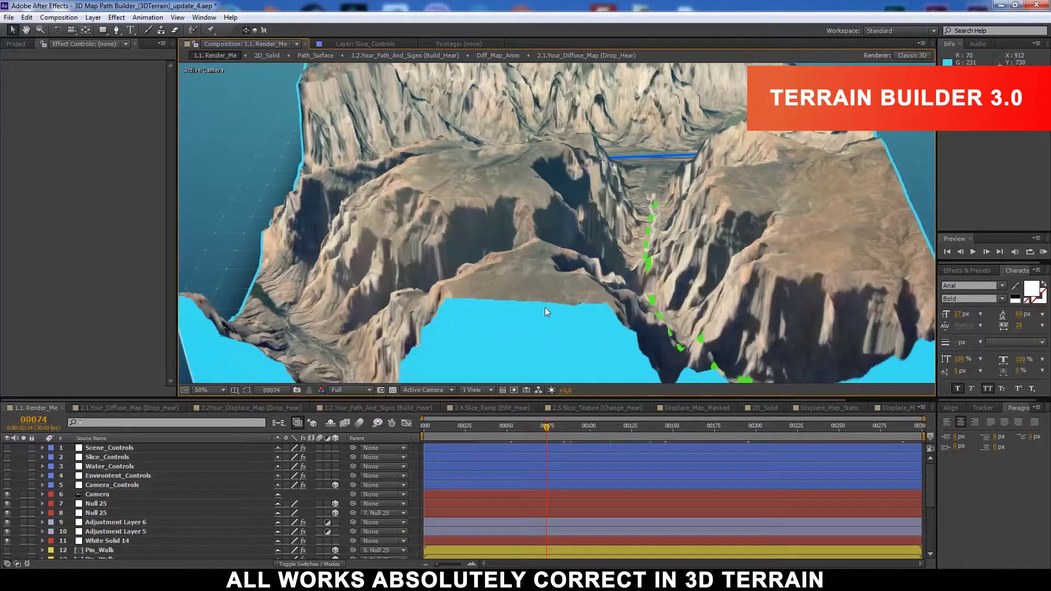
scroll(544, 307, "down", 2)
left_click_drag(537, 318, 538, 321)
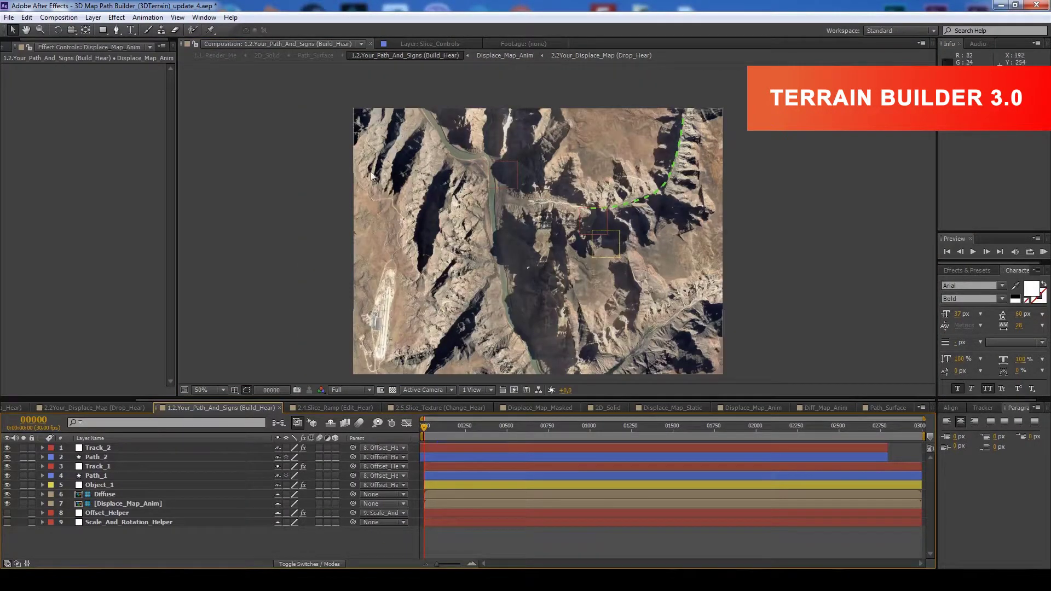
- Open 1.1. Render_Me to view its Scene_Controls effects, then reopen 1.2.Your_Path_And_Signs
left_click(7, 48)
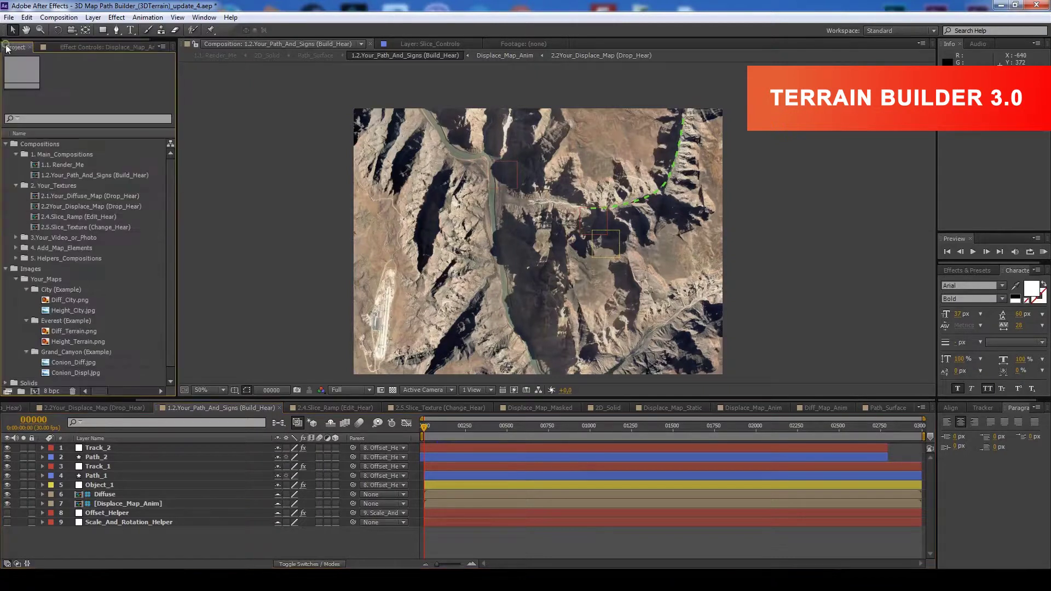
double_click(52, 166)
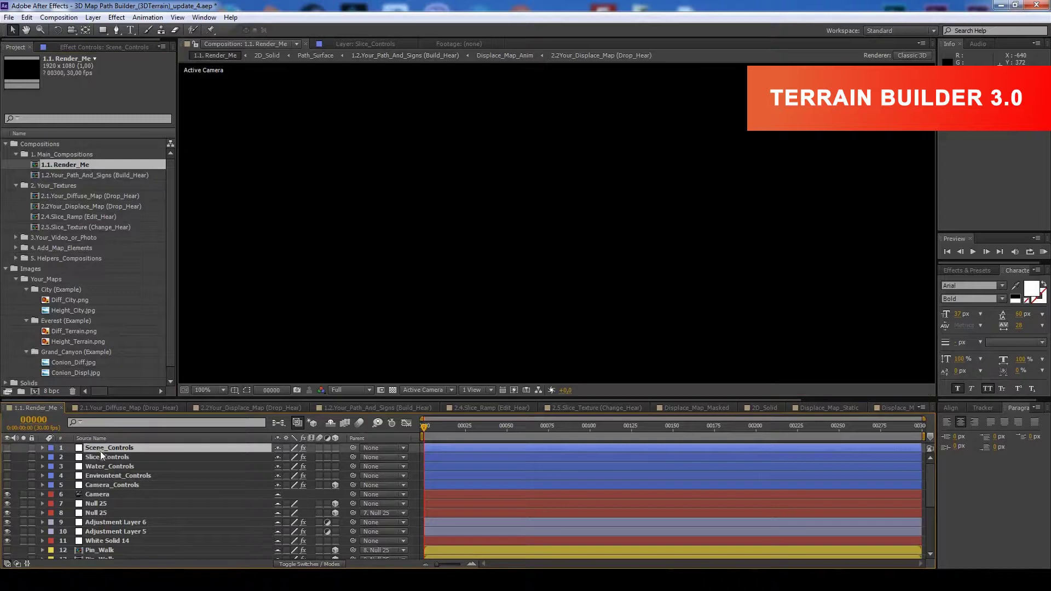
left_click(64, 51)
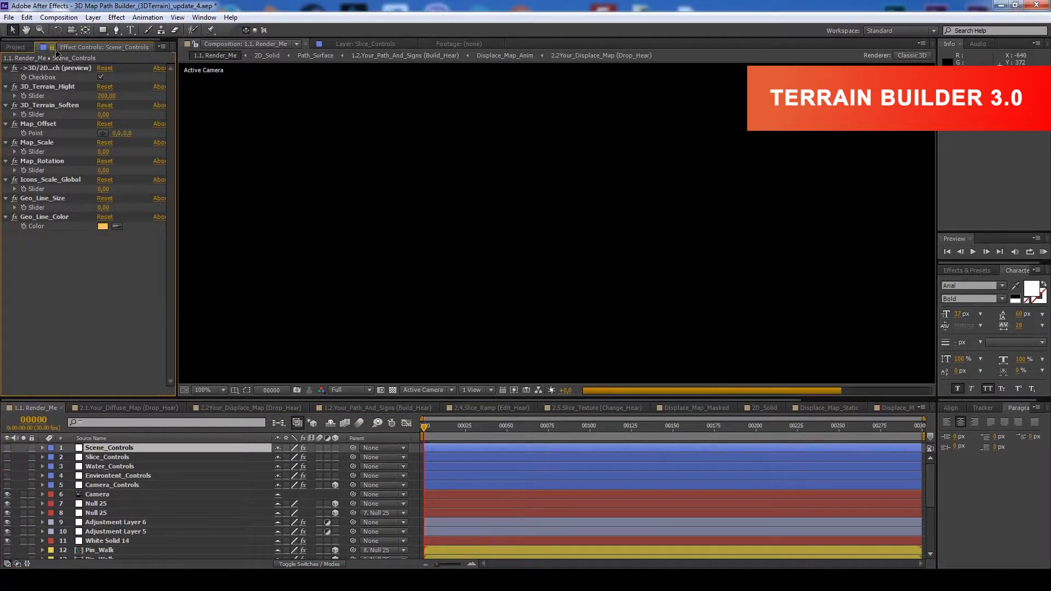
left_click(16, 47)
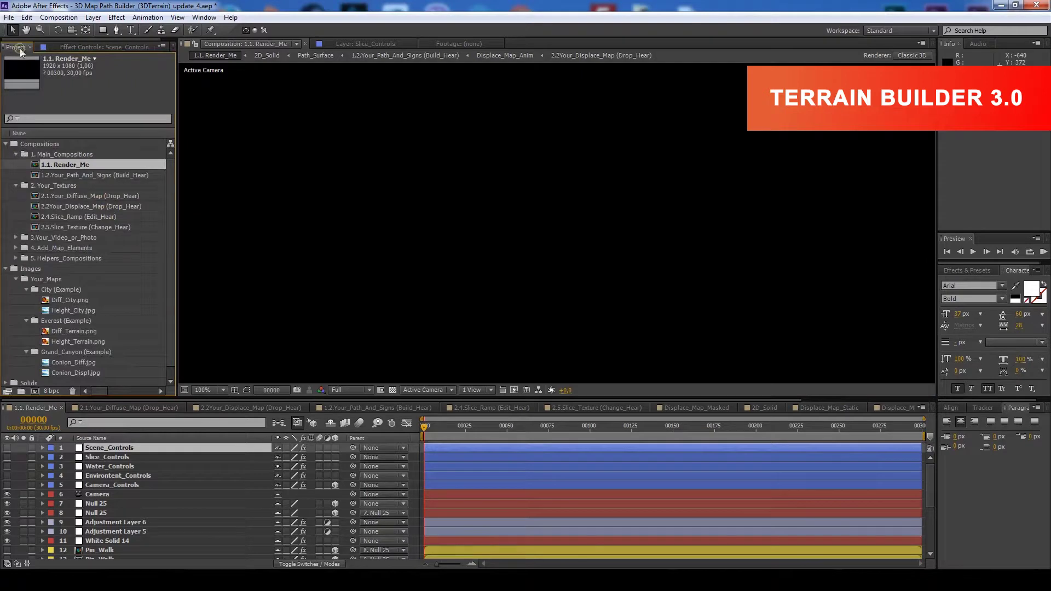
double_click(96, 176)
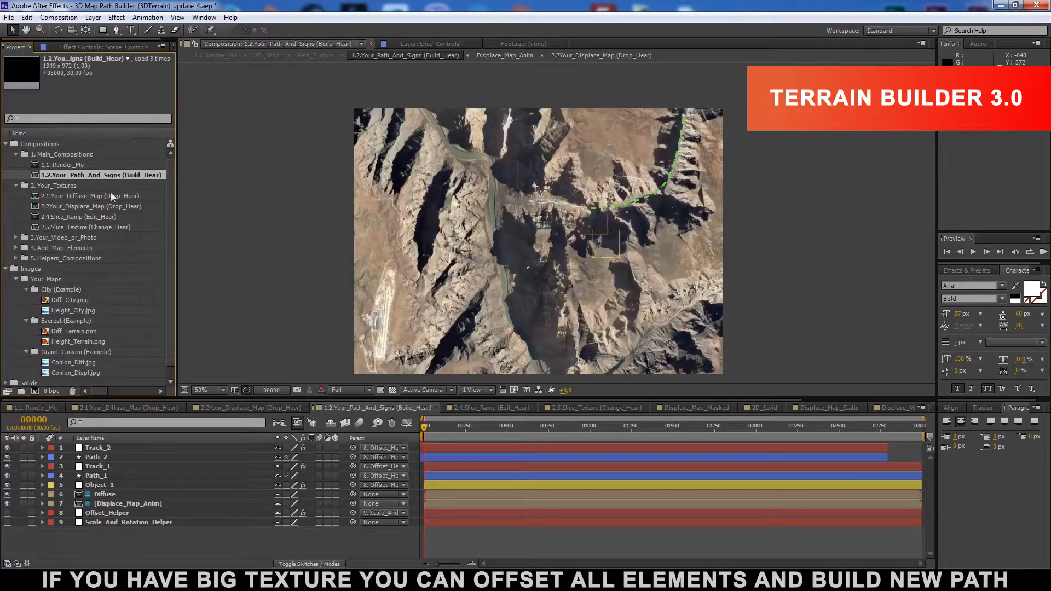
- Set Scene_Controls' Map_Offset to 72,0, 389,0 to shift the terrain map
left_click(256, 535)
left_click(80, 47)
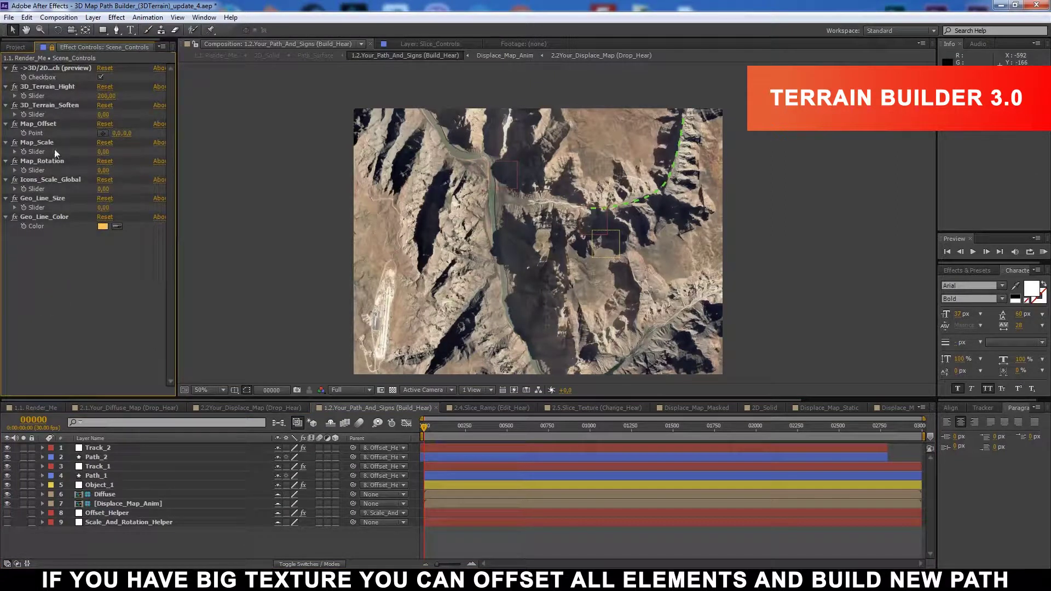
left_click(126, 134)
mouse_move(137, 134)
left_mouse_down()
mouse_move(116, 136)
mouse_move(221, 143)
left_mouse_up()
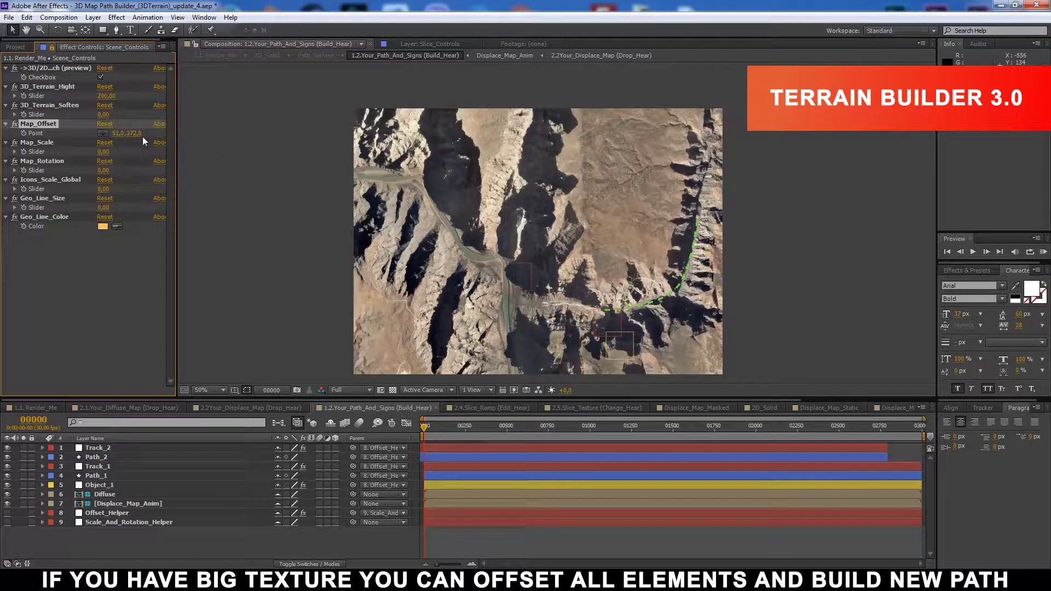
left_click_drag(118, 135, 130, 140)
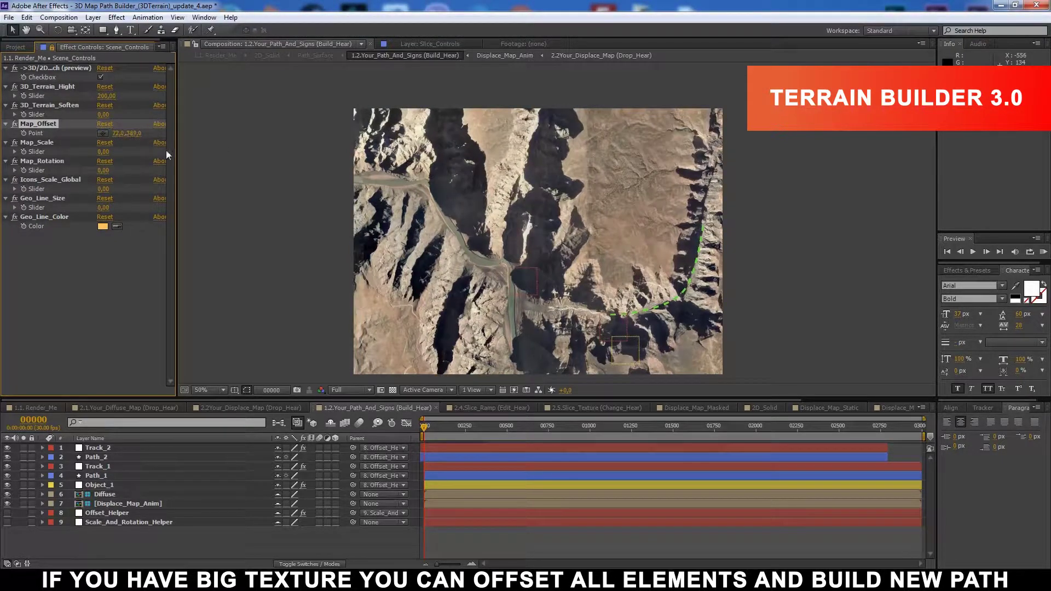
- Duplicate Track_2 and Path_2 with Ctrl+D to create Track_3 and Path_3
left_click(97, 447)
left_click(96, 457, "ctrl")
key("ctrl+d")
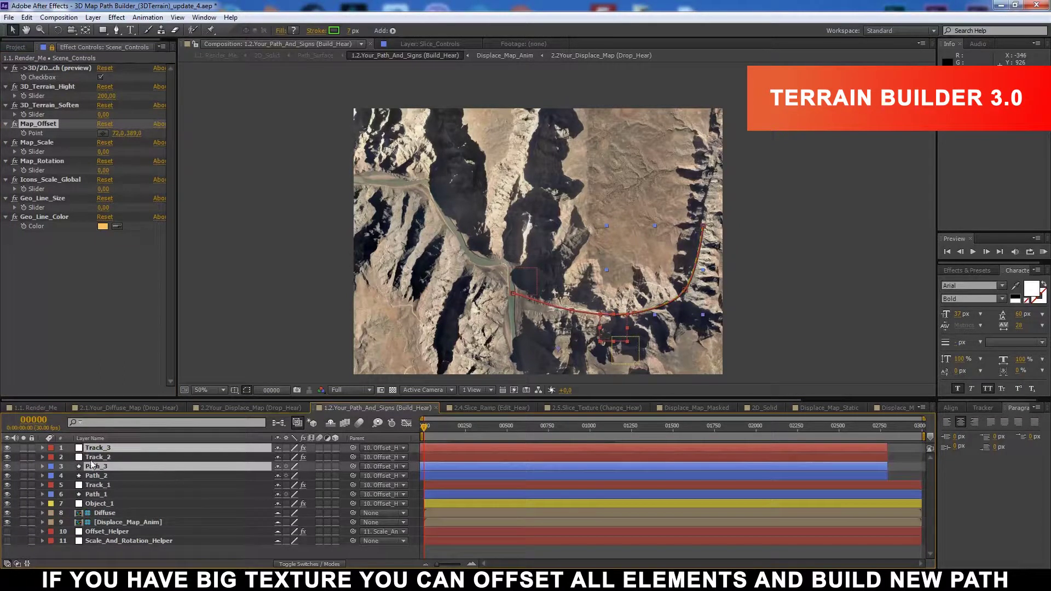
- Place Path_3 directly under Track_3 and slide both layers to start later
left_click_drag(165, 469, 140, 455)
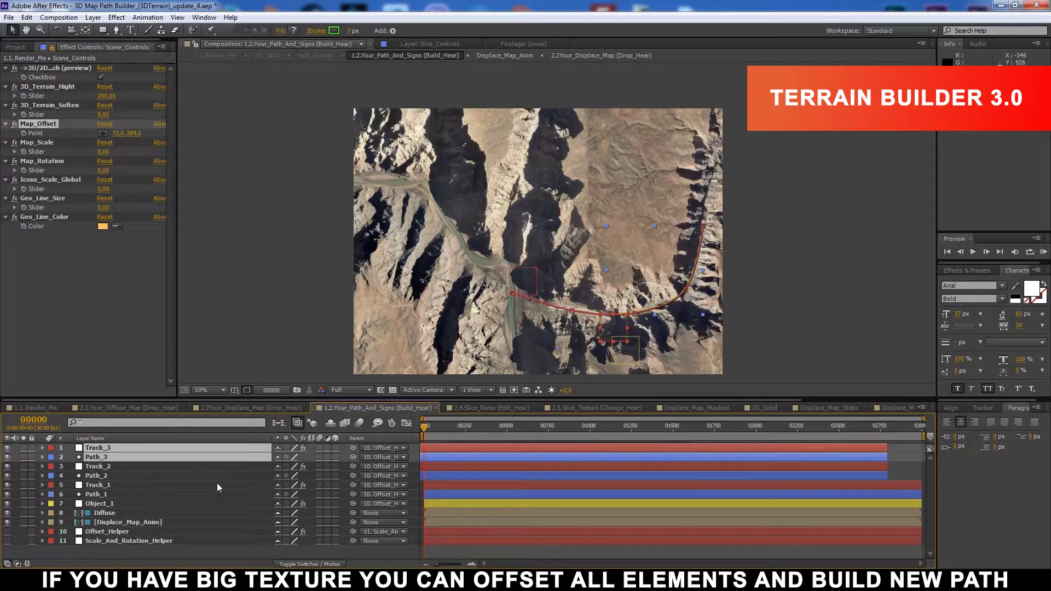
key("e")
key("e")
key("e")
key("e")
left_click_drag(429, 448, 464, 448)
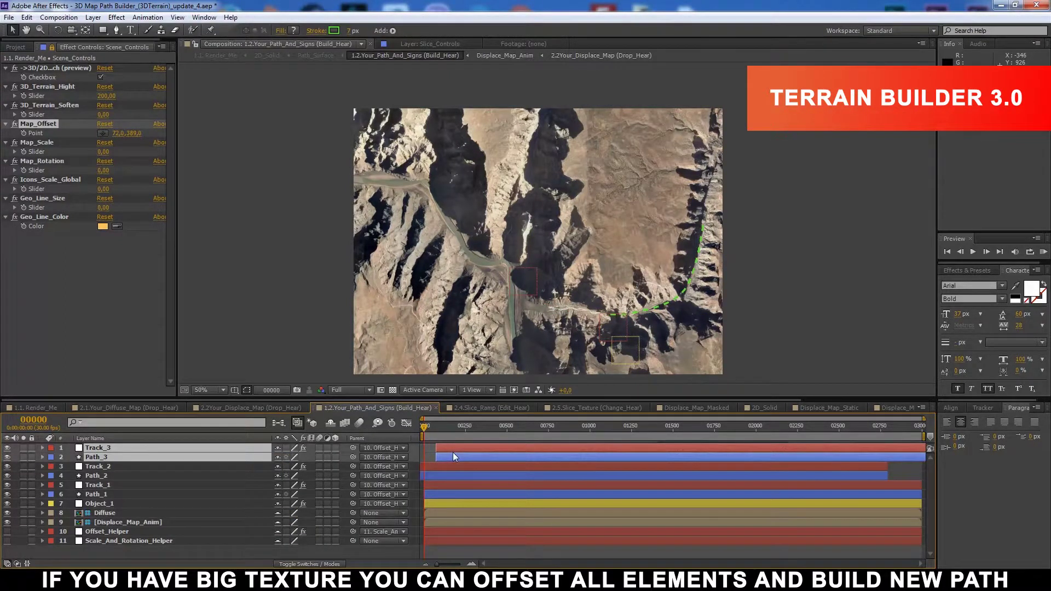
key("e")
key("e")
left_click(470, 466)
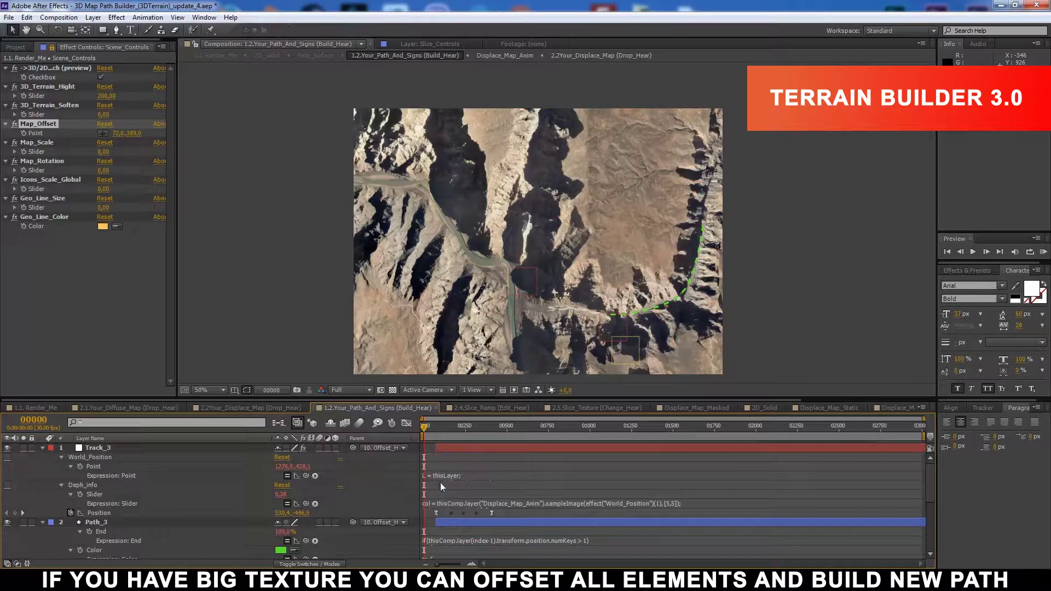
- Jump to Track_3's start at frame 72 and show only its Position property
left_click(438, 449)
key("i")
key("u")
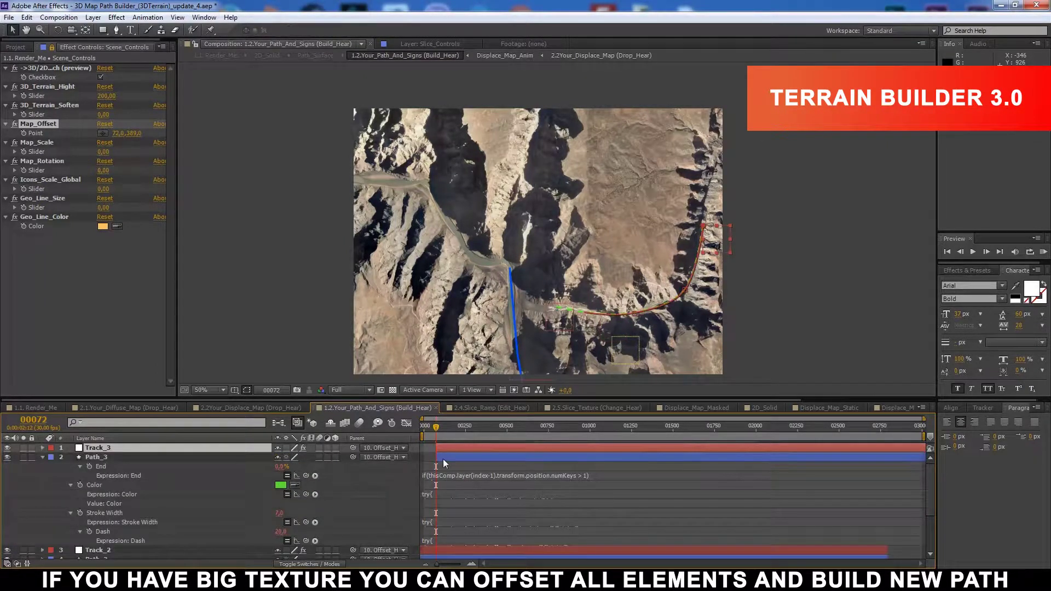
left_click(42, 457)
key("p")
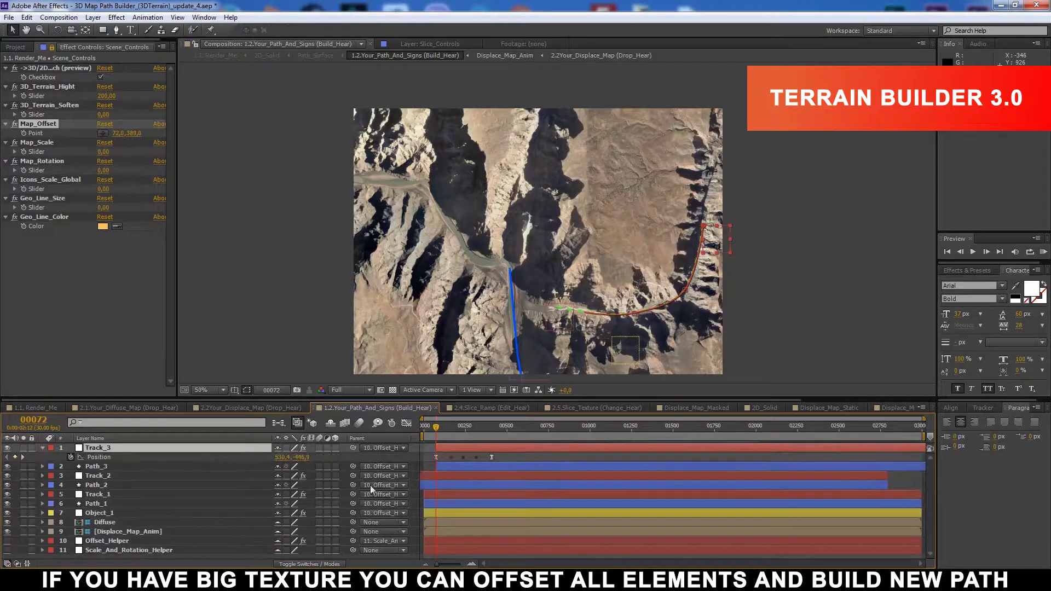
left_click(504, 458)
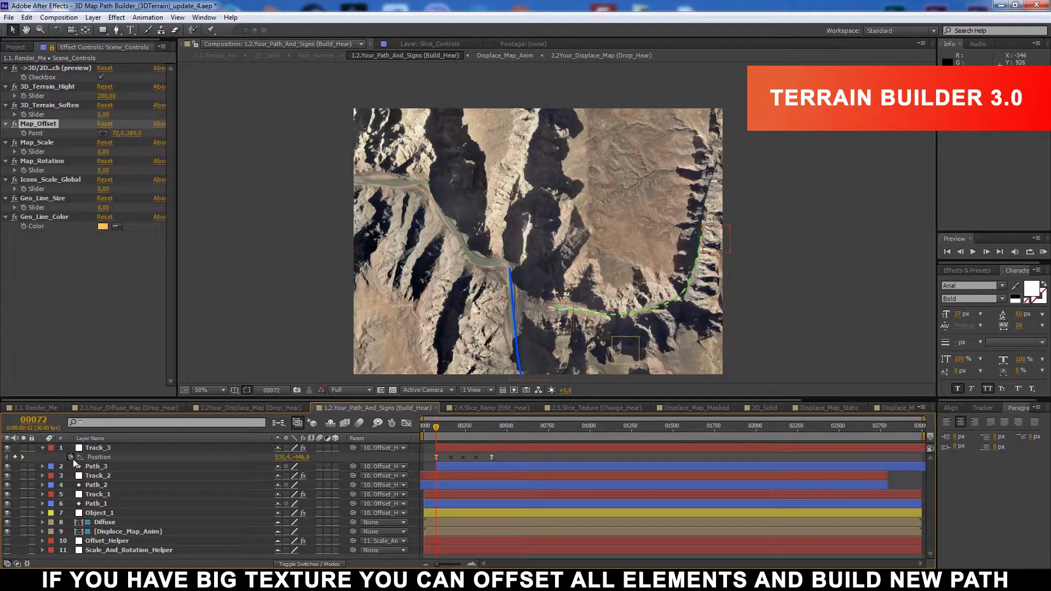
- Keyframe Track_3's Position at frames 72, 168, 300, 471 and 699, tracing a route down the canyon
left_click(88, 457)
mouse_move(685, 232)
left_mouse_down()
mouse_move(537, 131)
mouse_move(554, 132)
left_mouse_up()
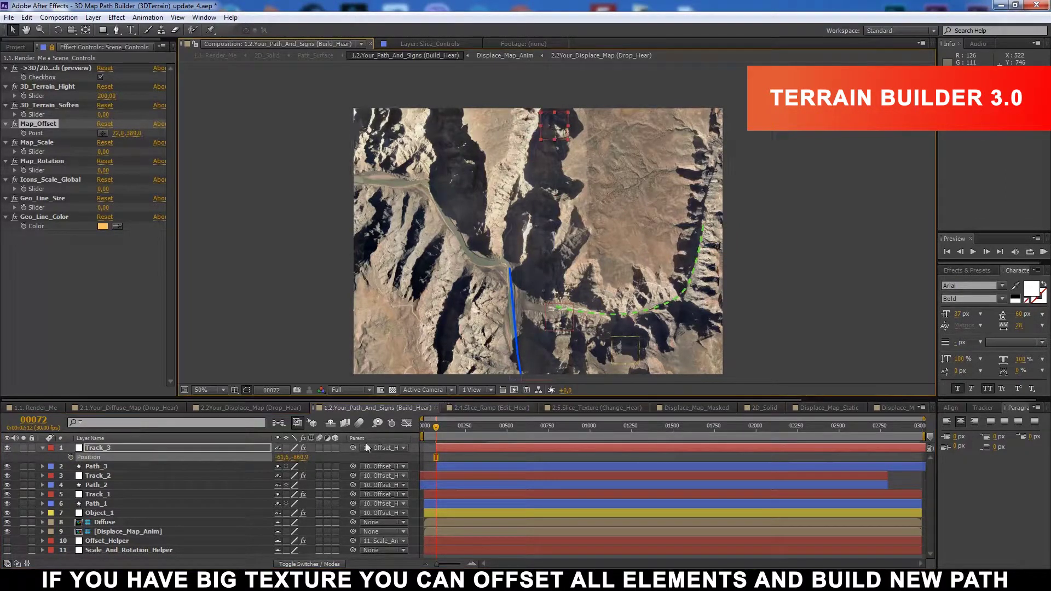
left_click(230, 448)
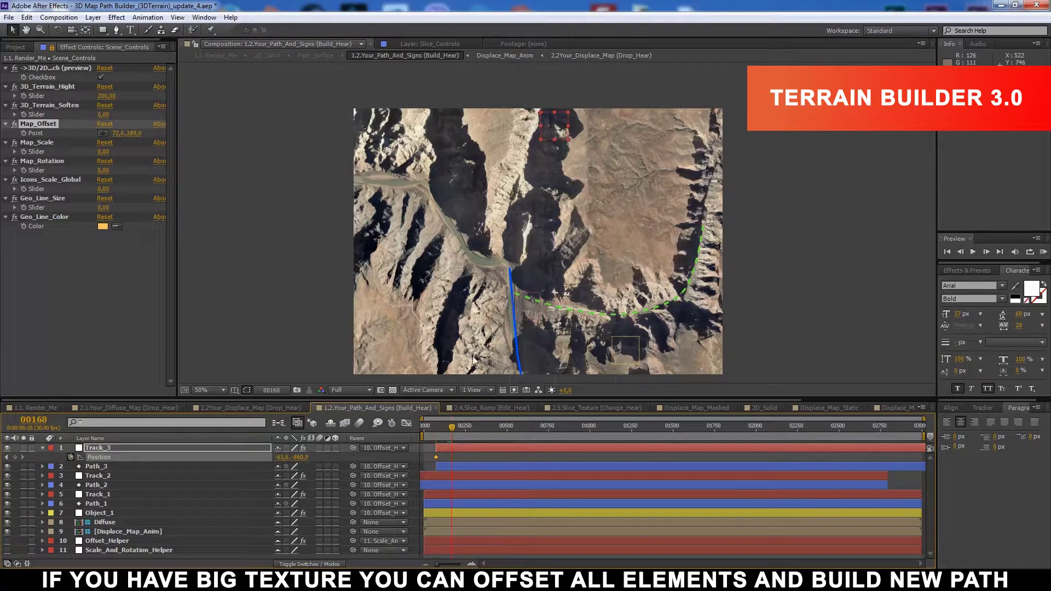
left_click_drag(556, 130, 519, 260)
left_click(473, 427)
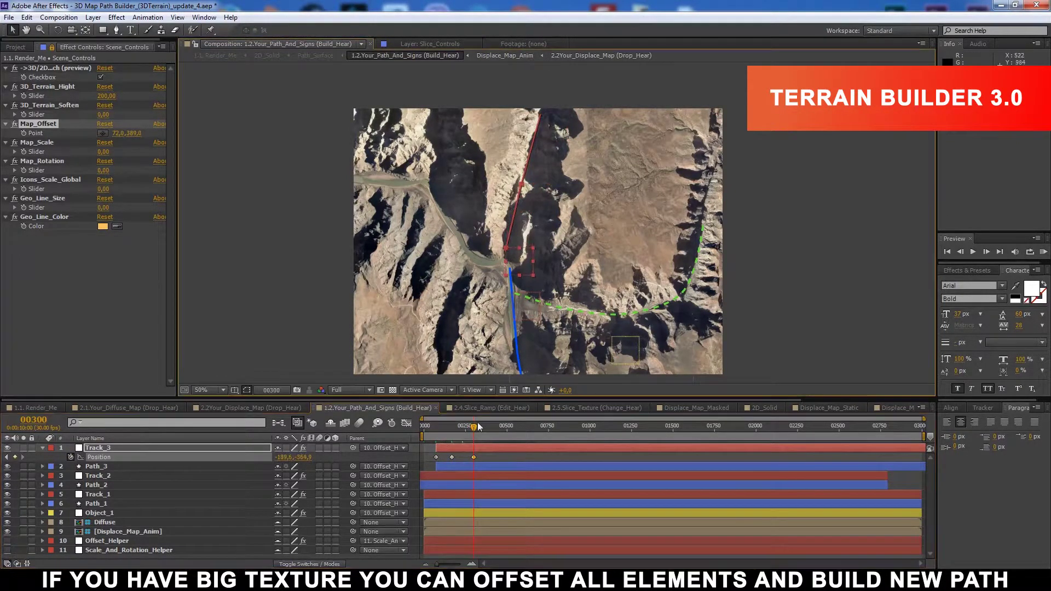
left_click_drag(477, 427, 503, 427)
left_click_drag(509, 261, 477, 269)
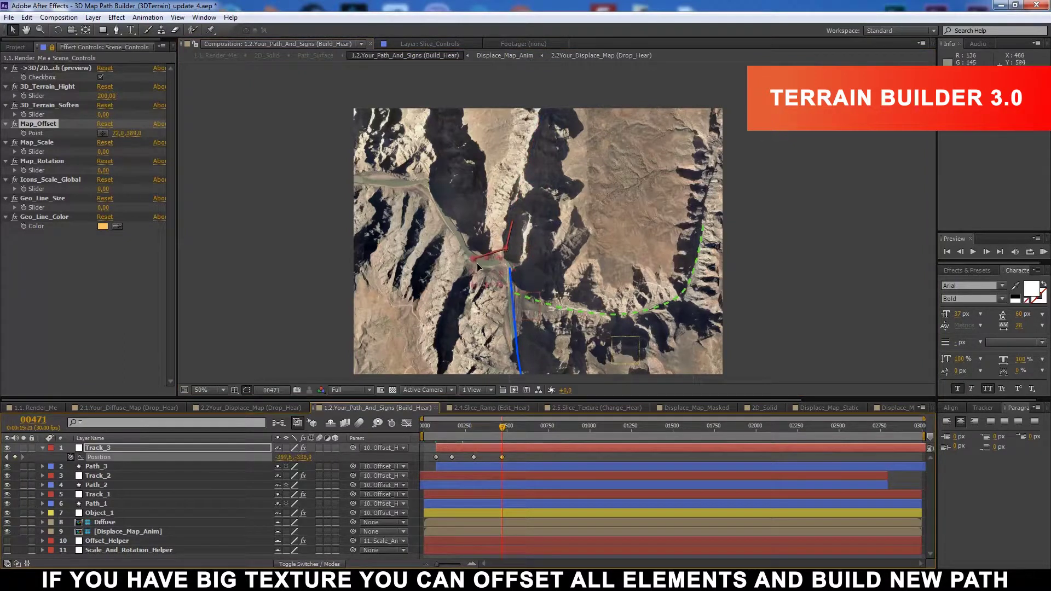
left_click_drag(502, 427, 539, 427)
left_click_drag(483, 253, 445, 192)
left_click_drag(557, 450, 429, 466)
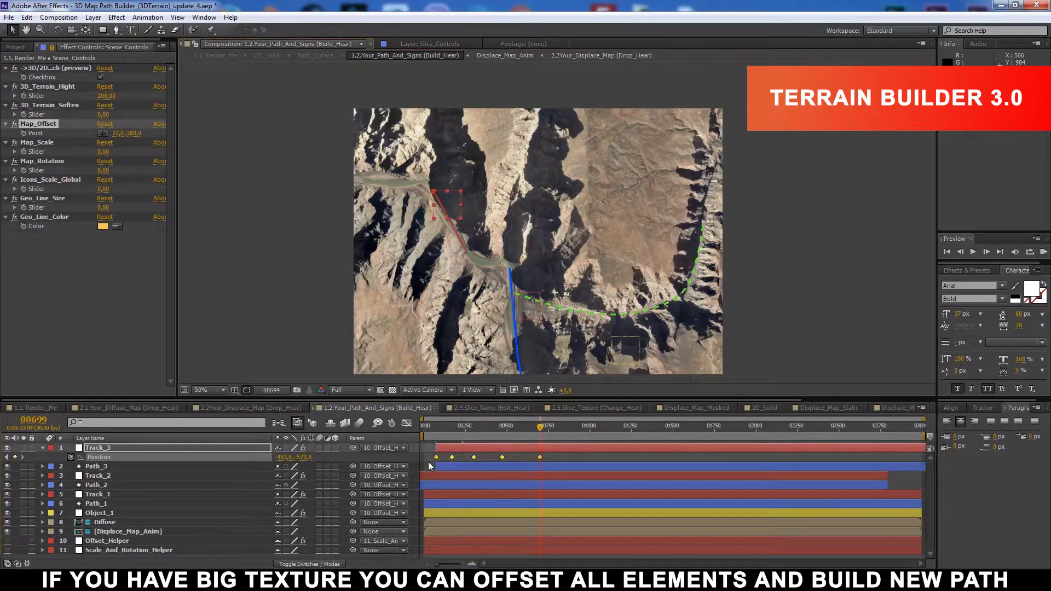
- Set Track_3's Position keyframes to Continuous Bezier for both temporal and spatial interpolation
right_click(436, 457)
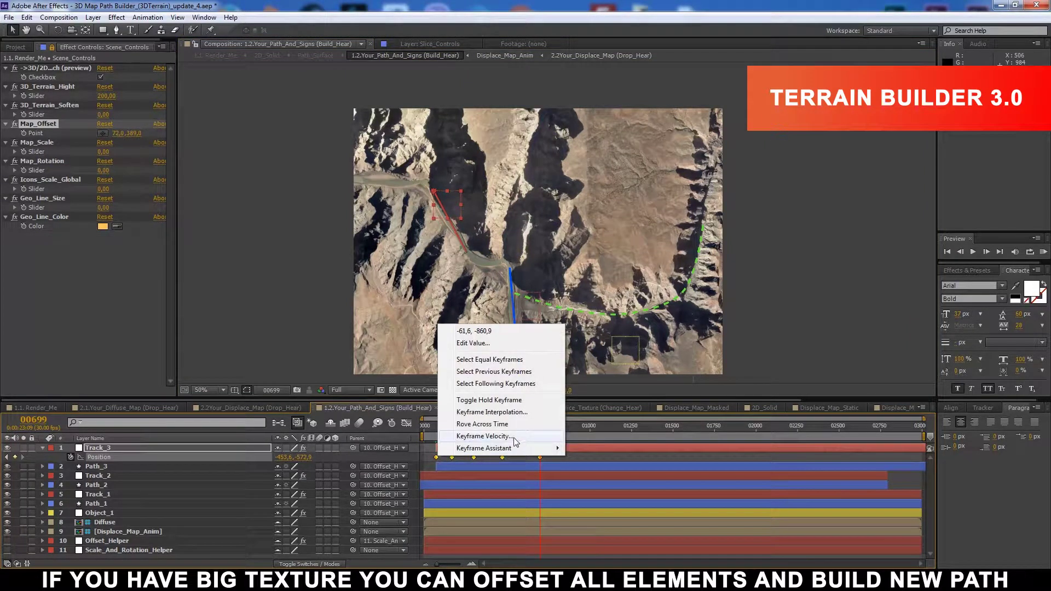
mouse_move(517, 449)
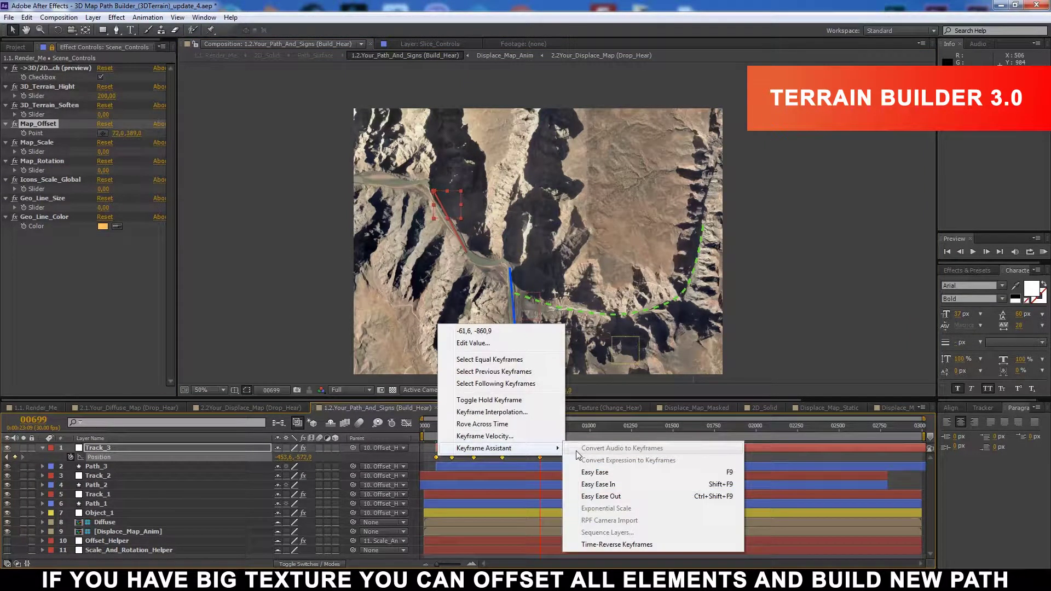
left_click(534, 437)
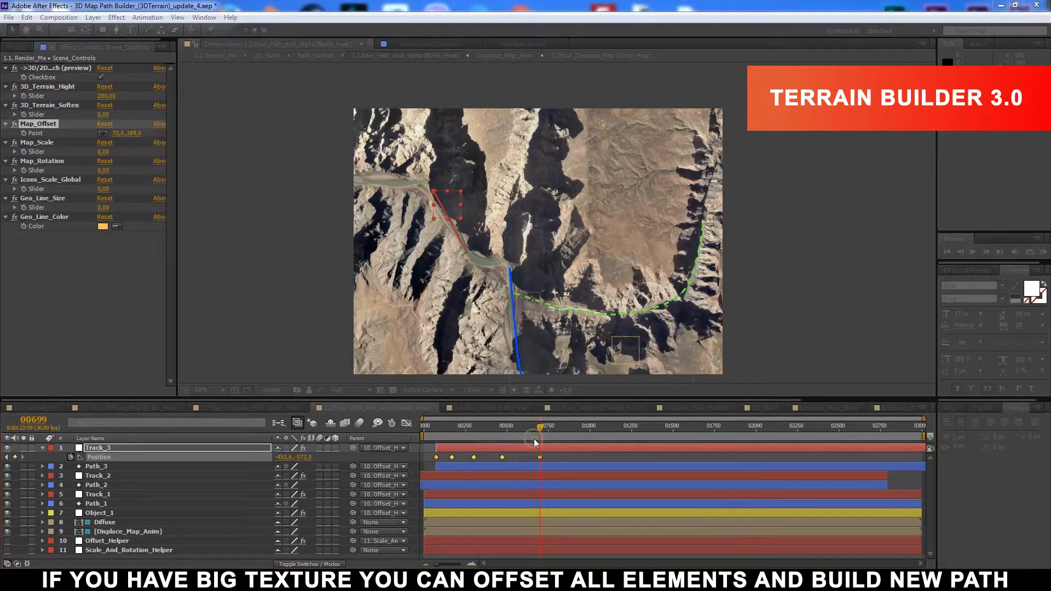
left_click(662, 337)
right_click(539, 460)
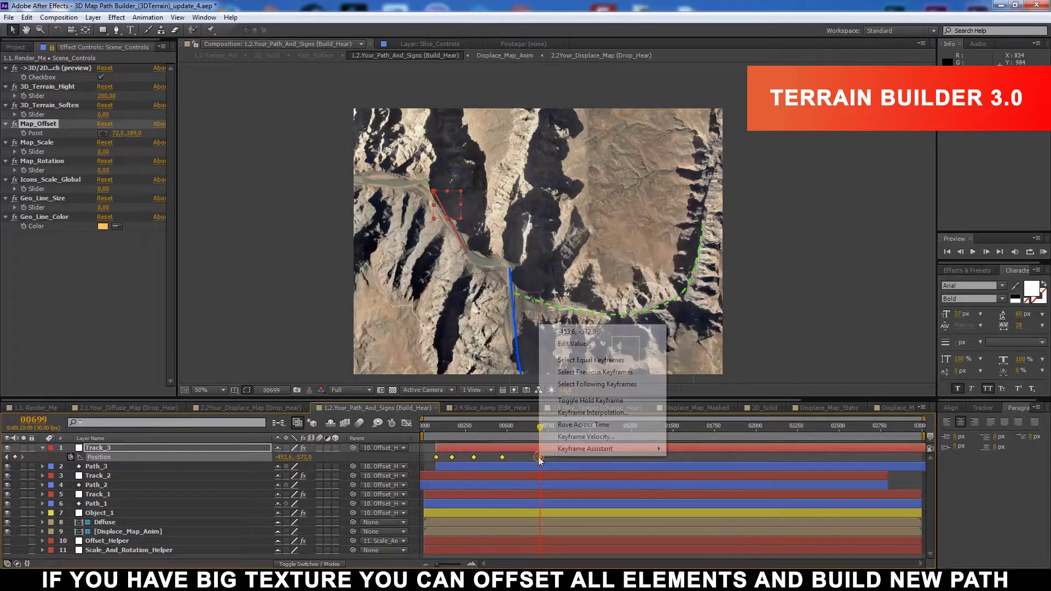
left_click(575, 415)
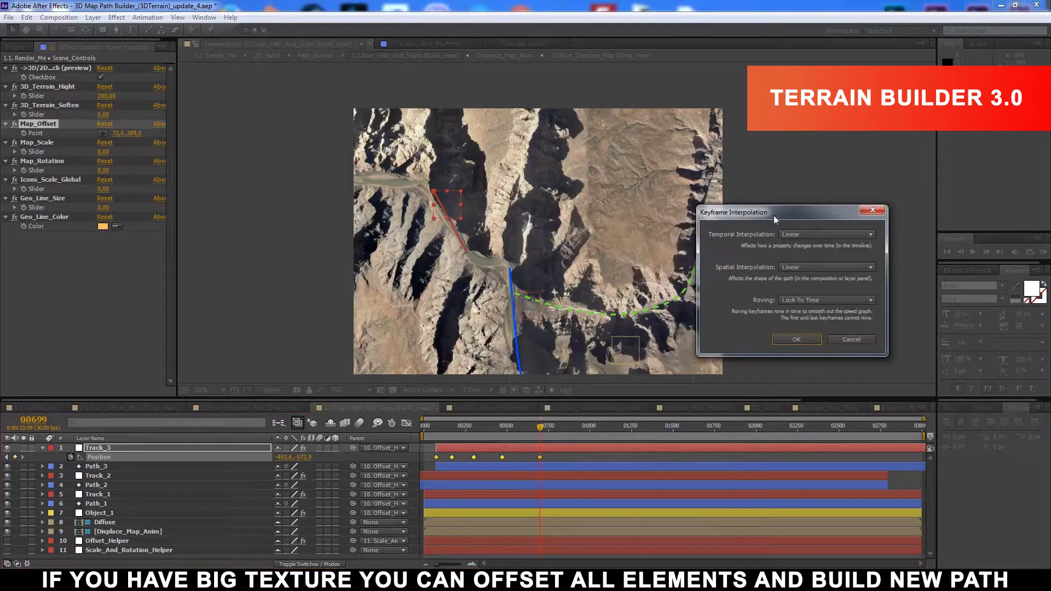
left_click(810, 234)
left_click(801, 288)
left_click(805, 267)
left_click(802, 319)
left_click(795, 339)
- Make the middle keyframes rove across time and move the last keyframe earlier
right_click(540, 457)
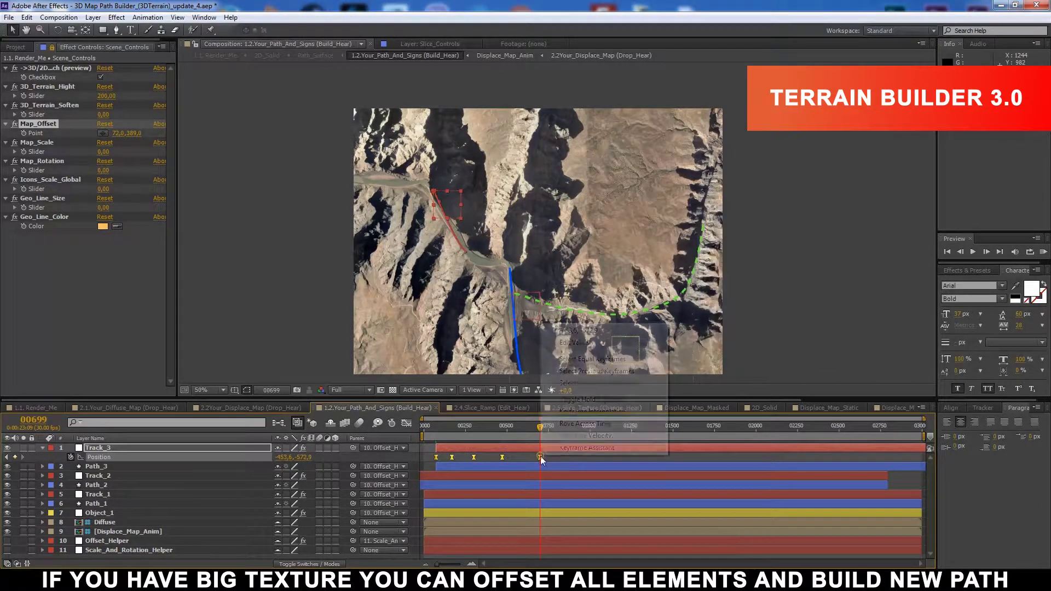
left_click(579, 427)
left_click(500, 432)
left_click(493, 432)
left_click_drag(540, 457, 479, 457)
left_click(458, 427)
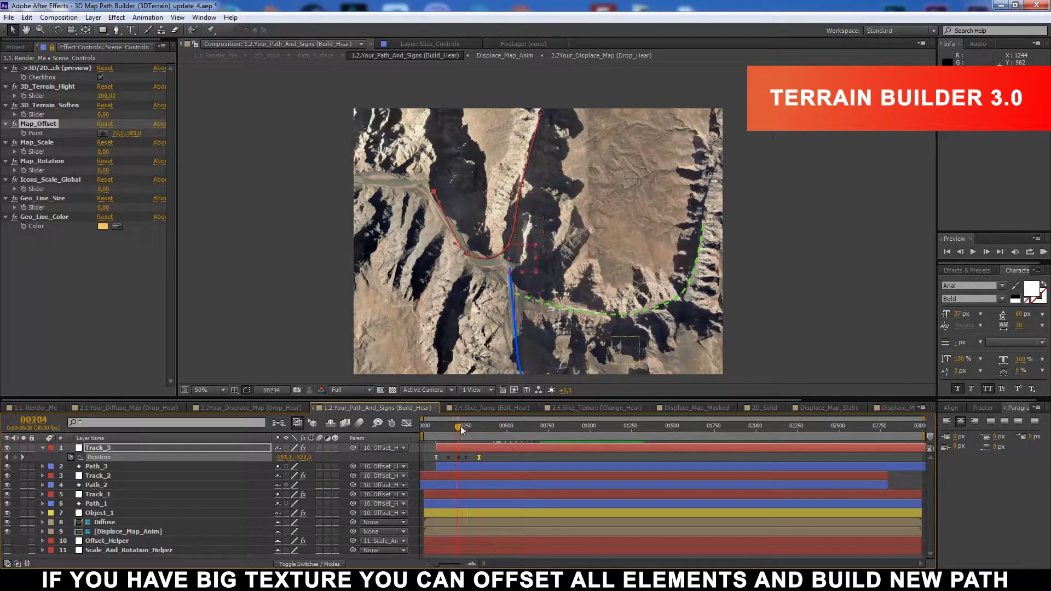
- At 100% zoom, drag Track_3's lower path vertex down-right to follow the canyon bend
scroll(542, 262, "up", 2)
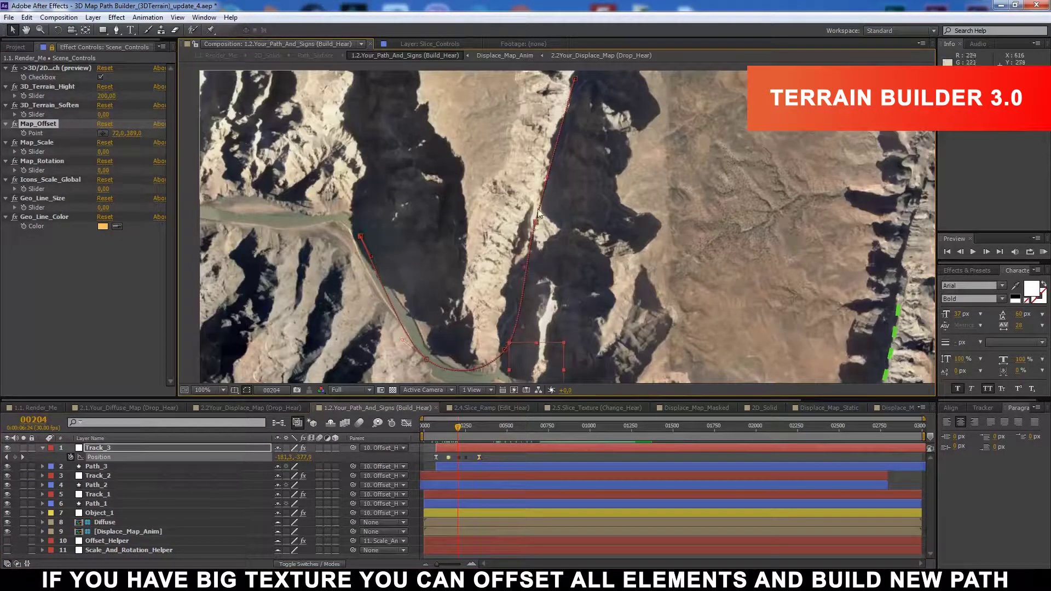
left_click(542, 186)
left_click_drag(505, 353, 508, 363)
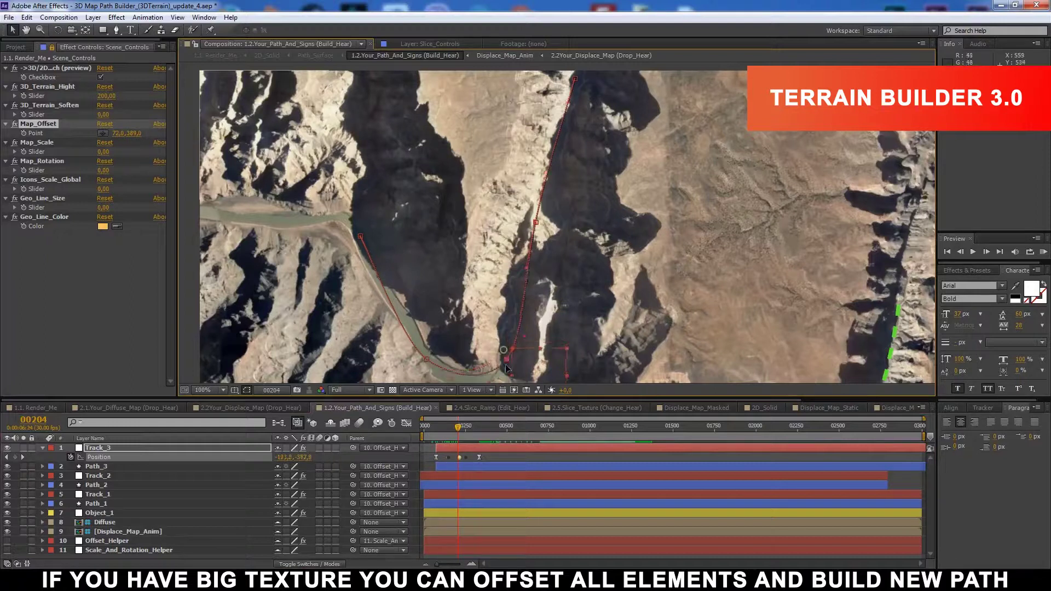
left_click(370, 253)
- Zoom back to 50% and scrub the timeline to review the reshaped route around frame 145
key("comma")
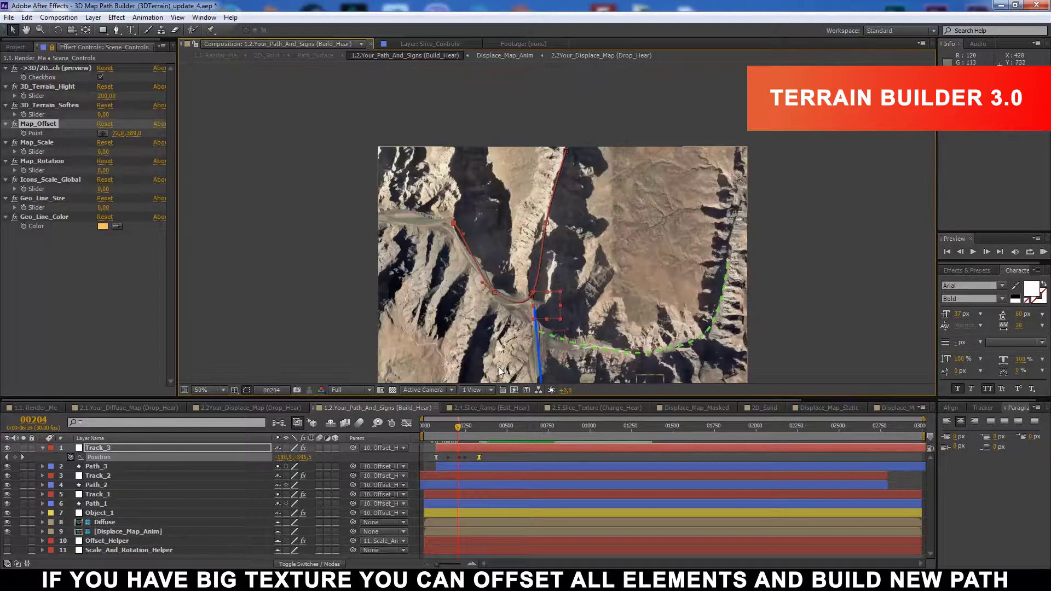
mouse_move(458, 428)
left_mouse_down()
mouse_move(443, 434)
mouse_move(481, 433)
left_mouse_up()
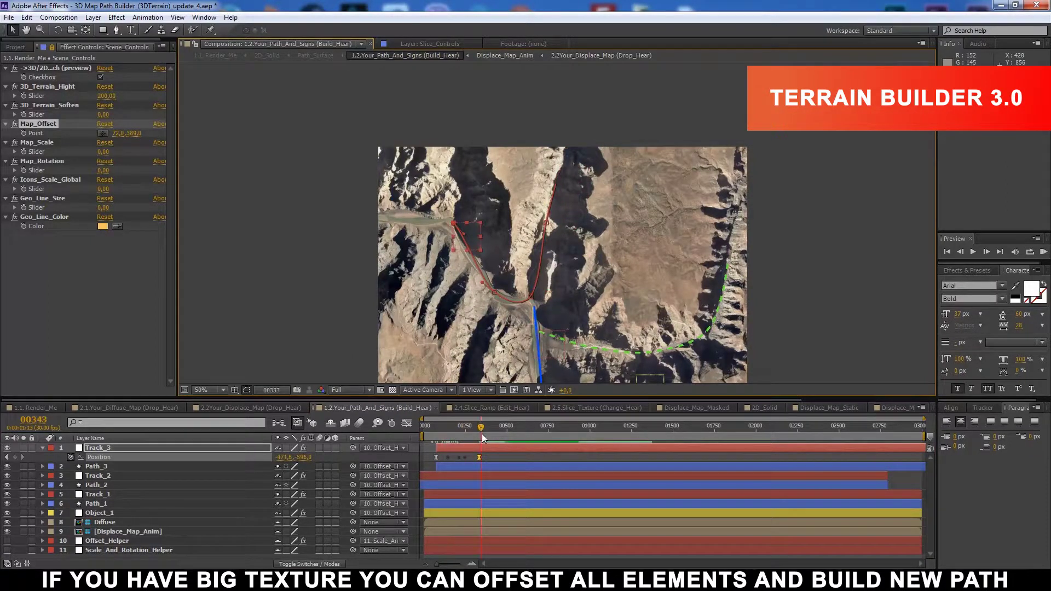
left_click(486, 456)
left_click(445, 478)
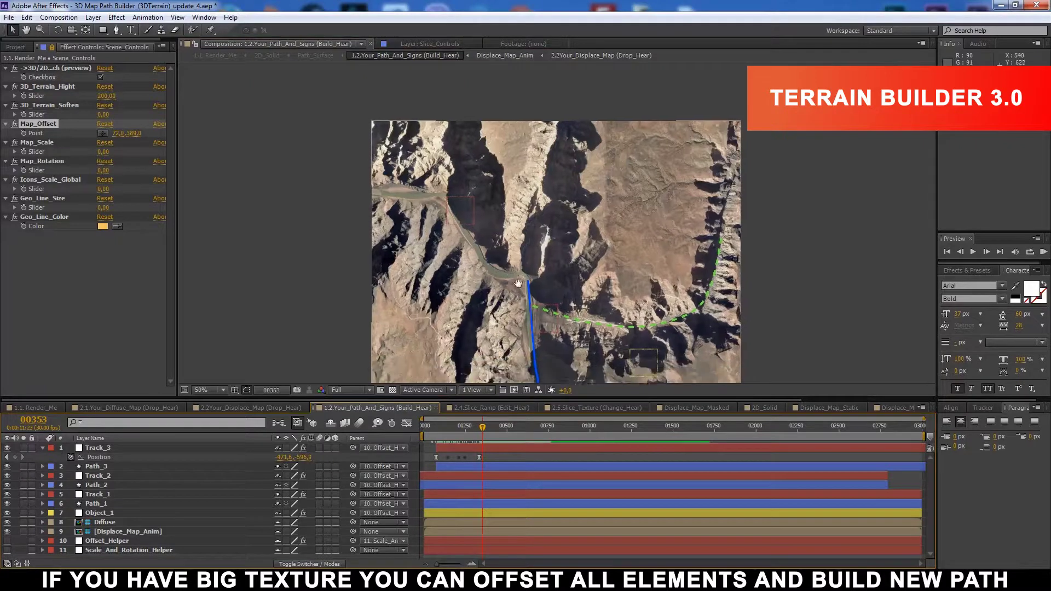
left_click_drag(451, 433, 448, 432)
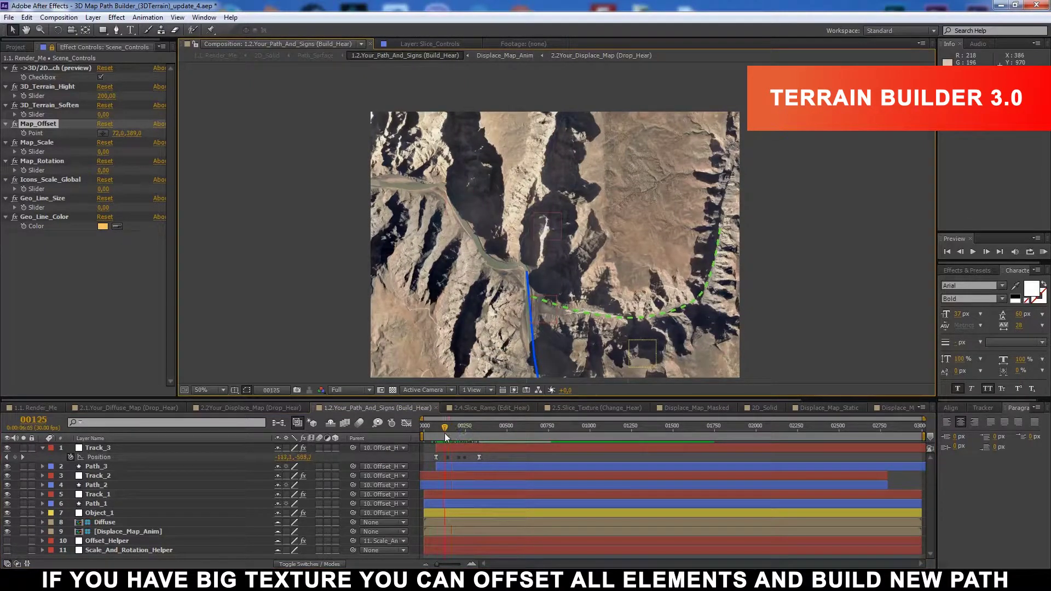
- Jump to Track_3's keyframe at frame 72 and reveal Path_3's path outline under Contents
left_click(7, 457)
left_click(7, 457)
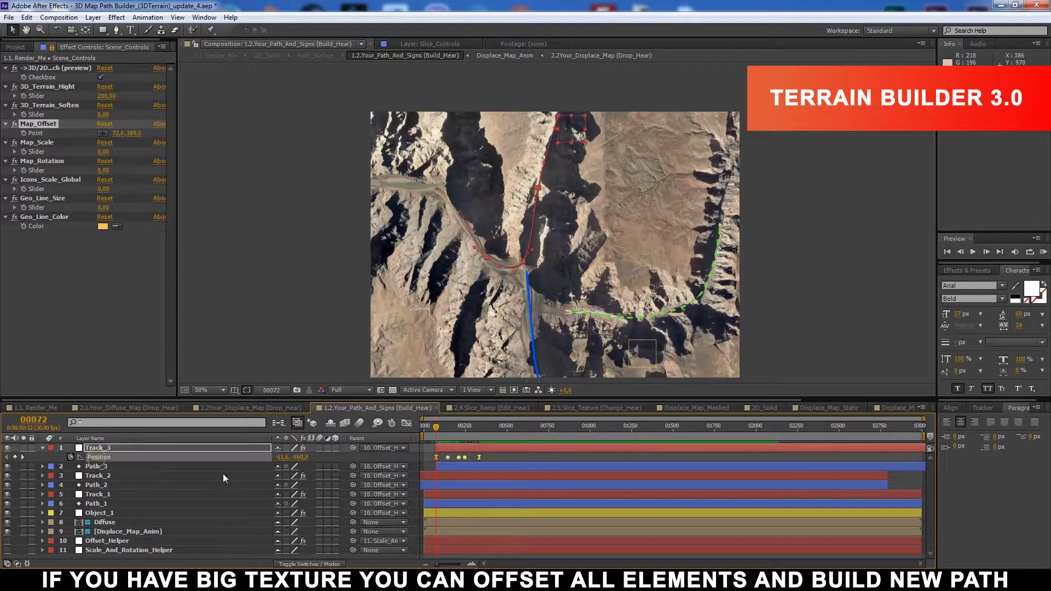
left_click(455, 468)
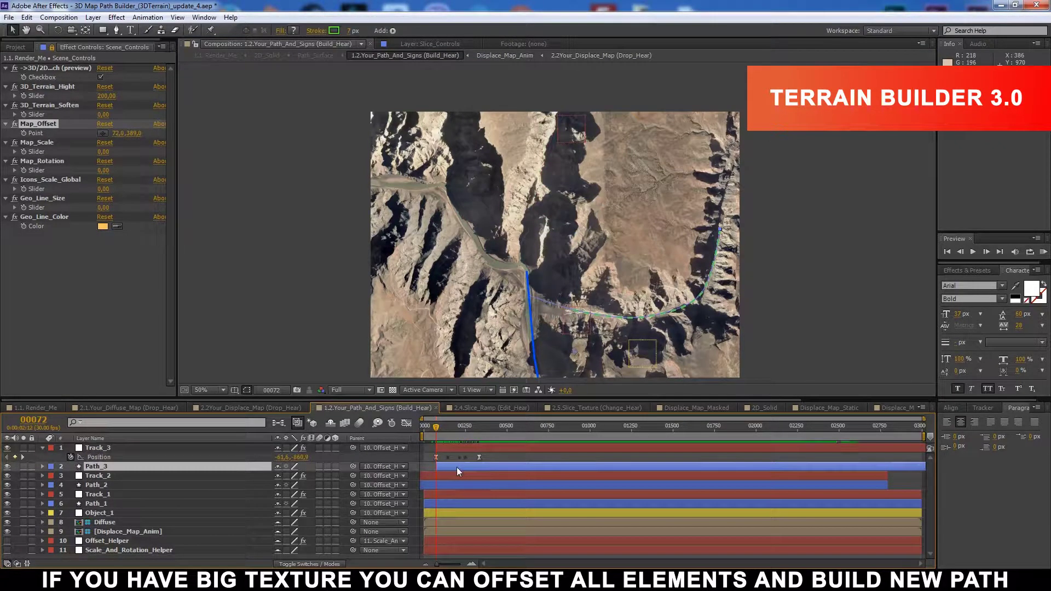
left_click(42, 467)
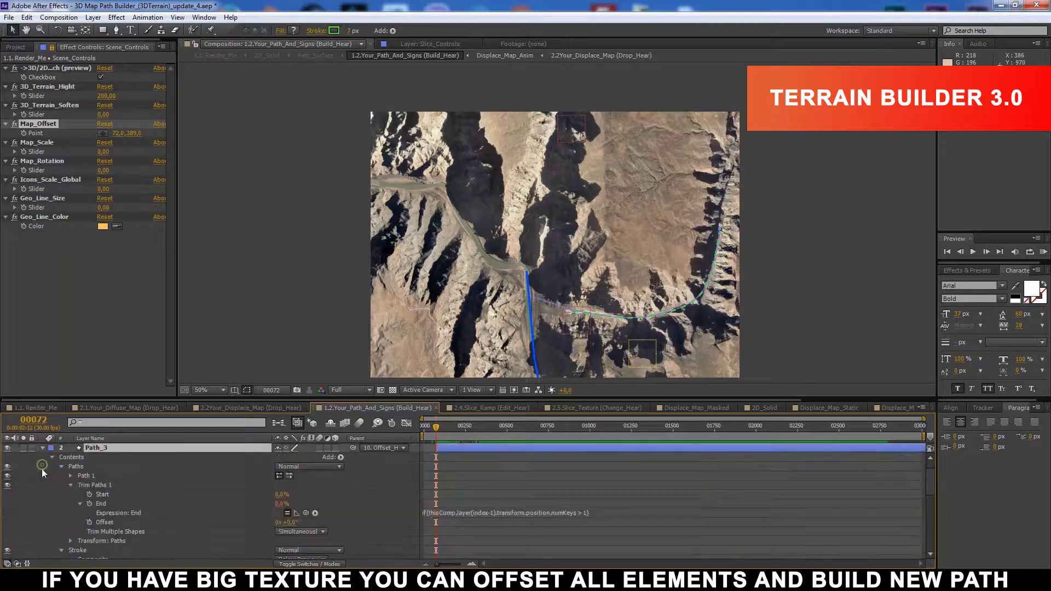
left_click(70, 475)
left_click(109, 486)
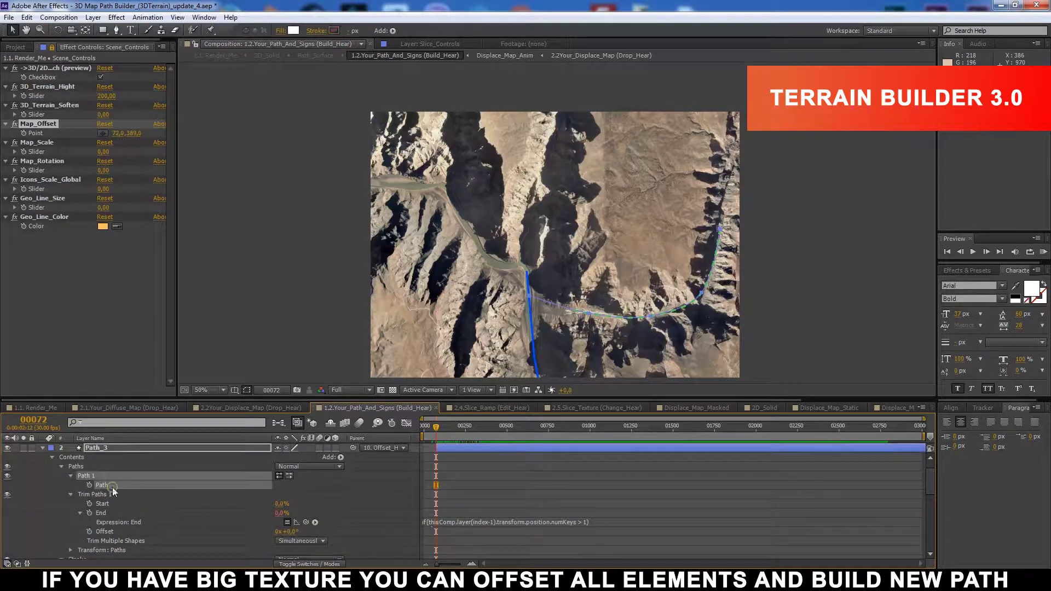
left_click(396, 483)
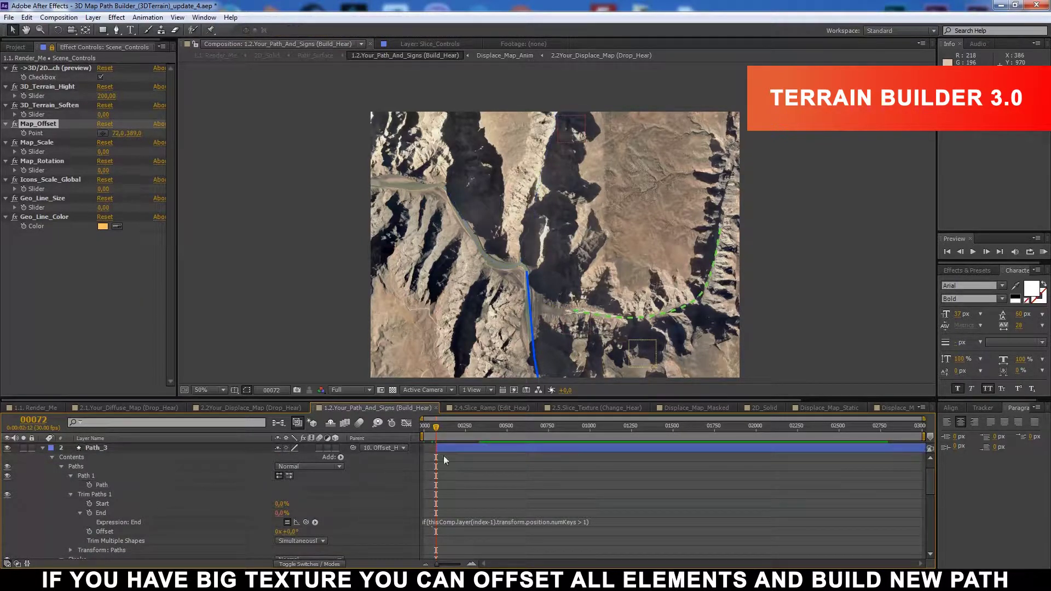
- Move to frame 303 to see the green dashed route, then shift the terrain map's Y offset
left_click_drag(436, 427, 474, 432)
left_click(115, 448)
scroll(82, 495, "up", 2)
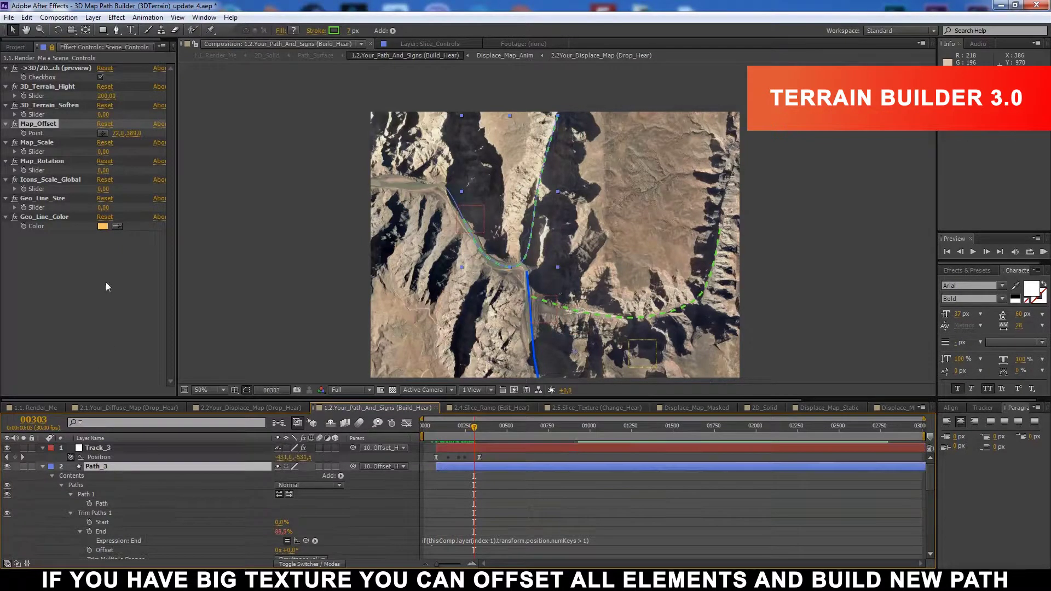
left_click(68, 322)
left_click(420, 458)
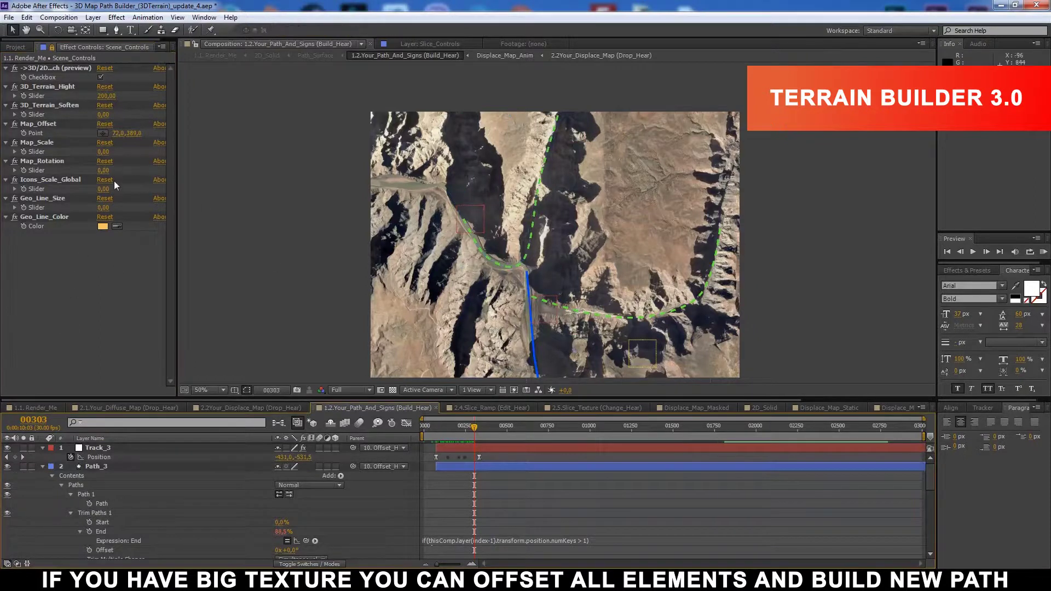
left_click_drag(134, 133, 162, 130)
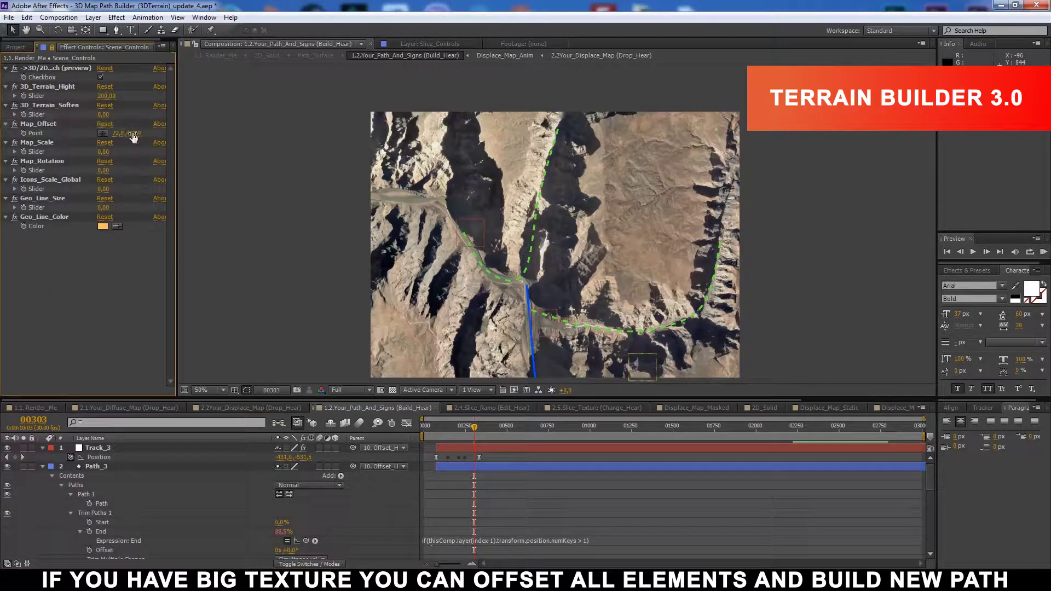
- Test Map_Scale at 100 and adjust Map_Offset Y to reframe the terrain map
mouse_move(134, 133)
left_mouse_down()
mouse_move(77, 138)
mouse_move(168, 144)
mouse_move(118, 137)
mouse_move(123, 151)
mouse_move(93, 152)
mouse_move(135, 156)
left_mouse_up()
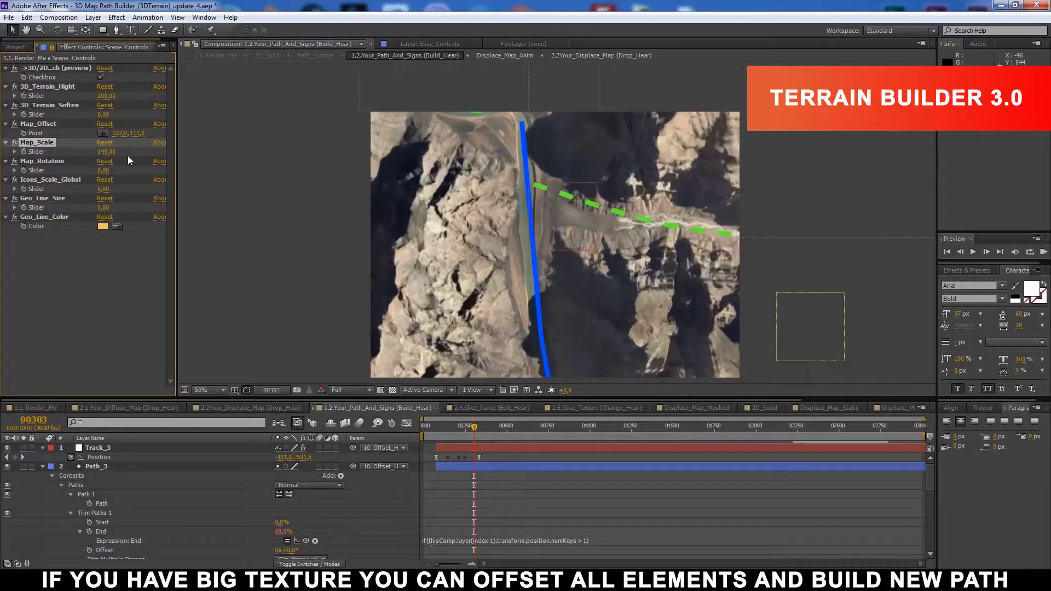
left_click(107, 152)
type("10")
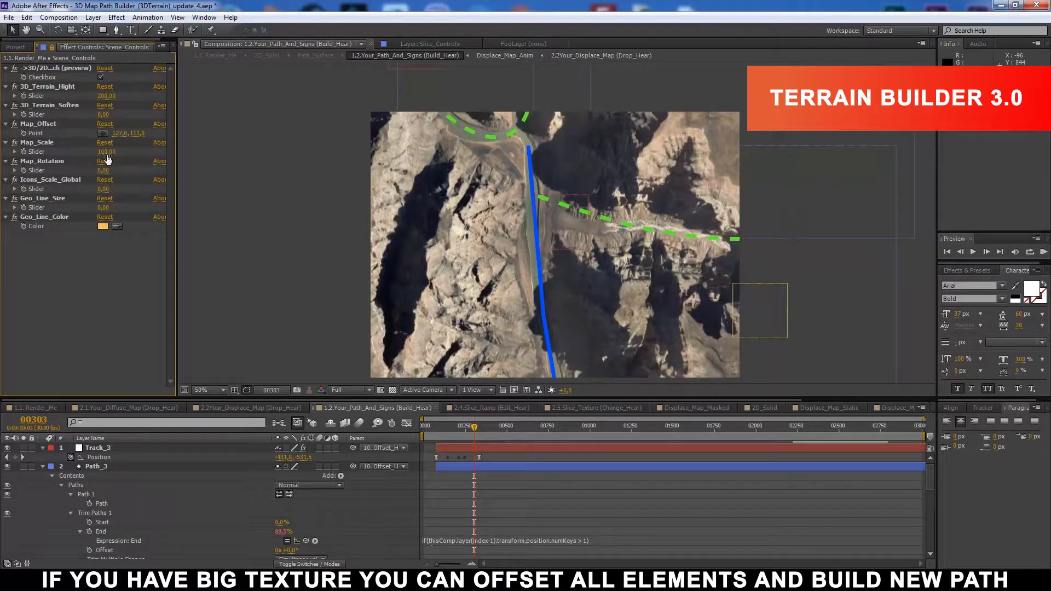
type("0")
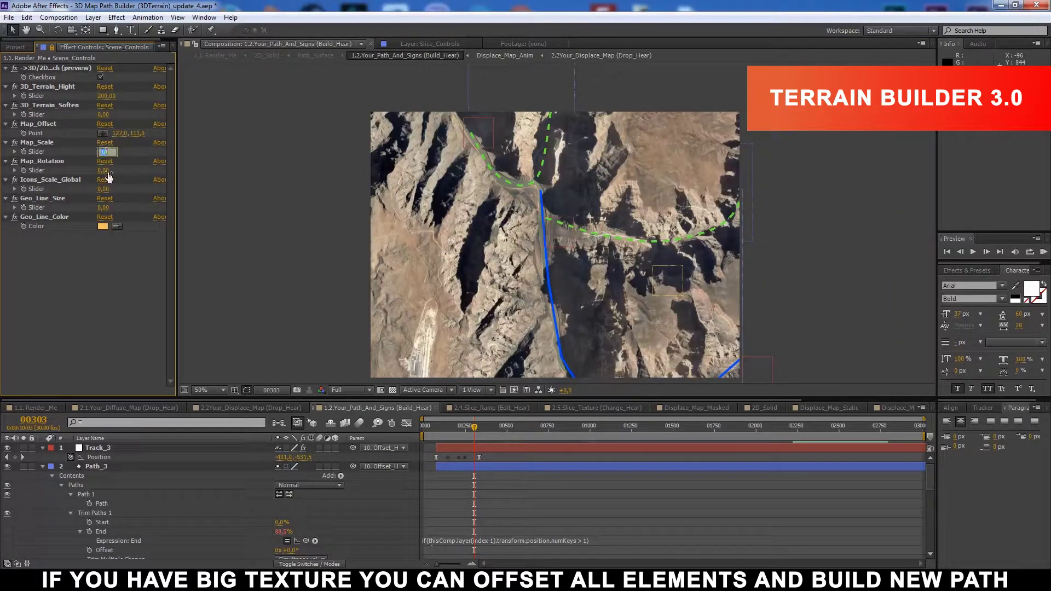
key("Return")
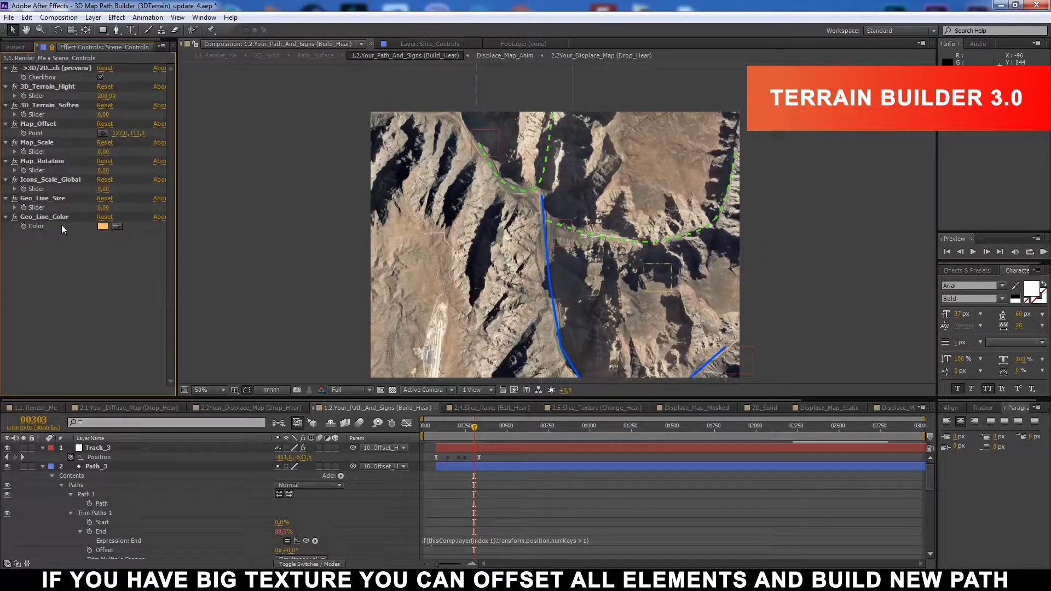
left_click_drag(137, 133, 148, 134)
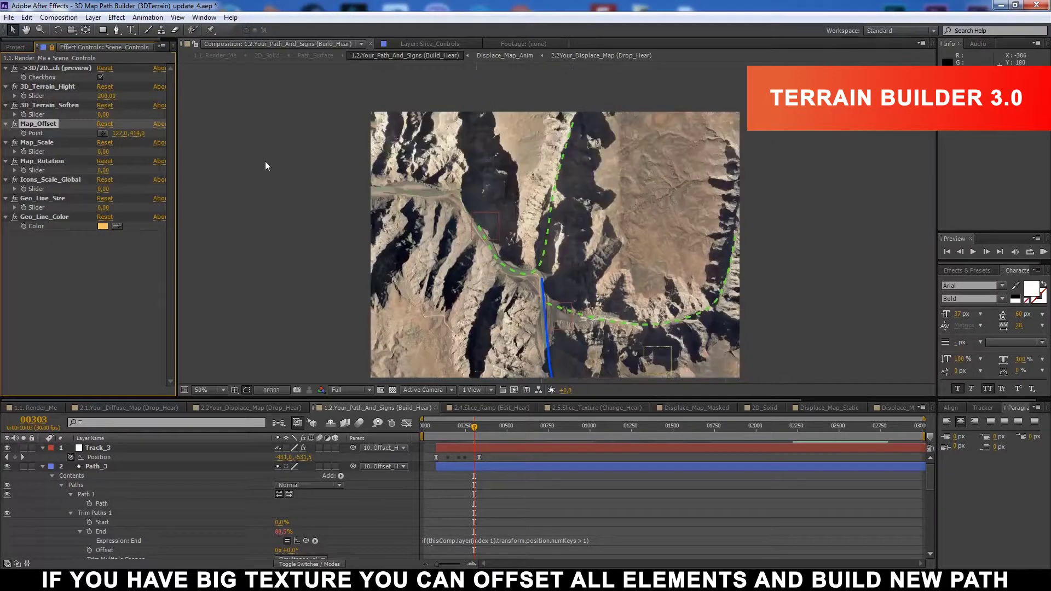
- Try rotating the terrain map by 24 degrees, then reset Map_Rotation to 0
left_click(111, 305)
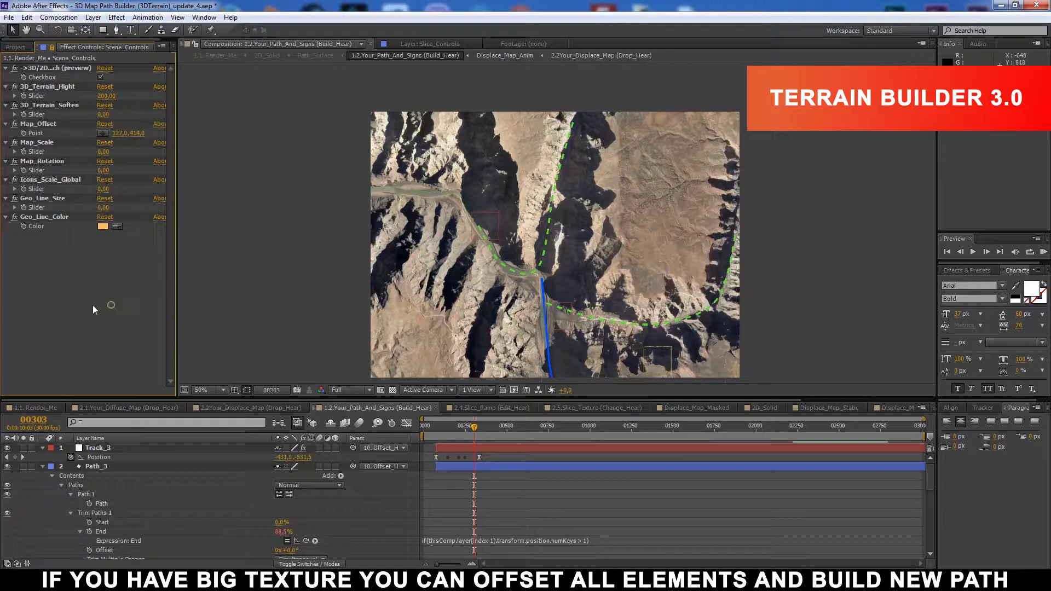
left_click_drag(106, 174, 99, 175)
left_click(103, 293)
- Change Track_3's Path_Color from green to a saturated orange
left_click(453, 446)
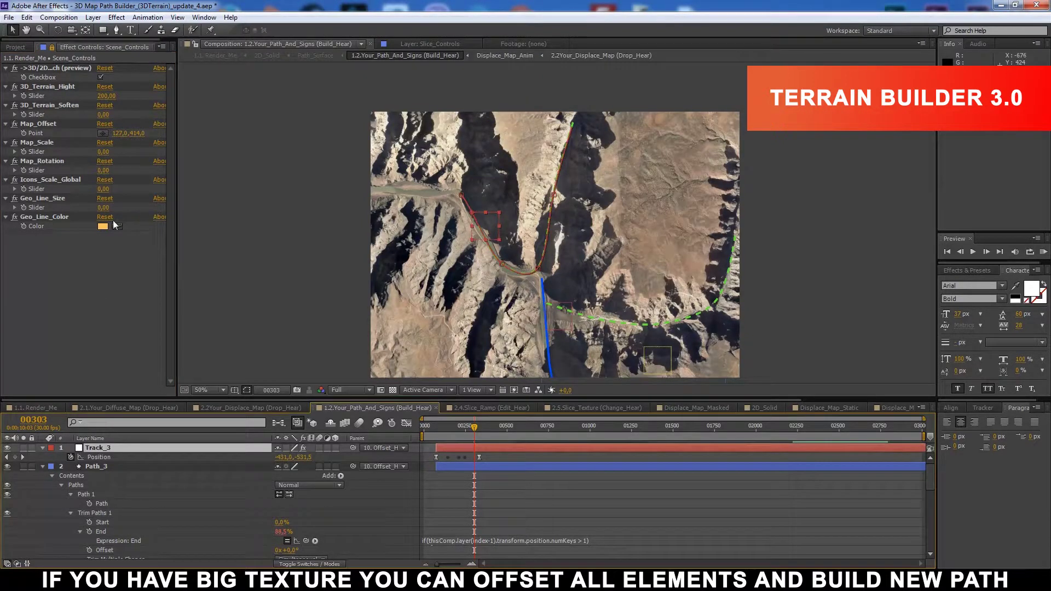
left_click(52, 47)
left_click(104, 111)
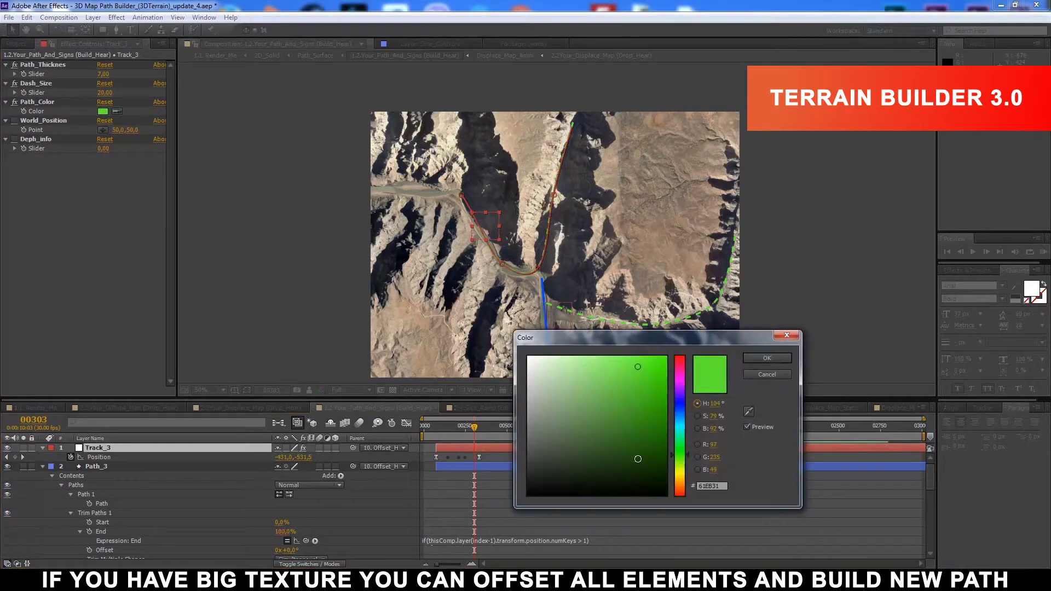
left_click_drag(681, 472, 683, 486)
left_click(668, 361)
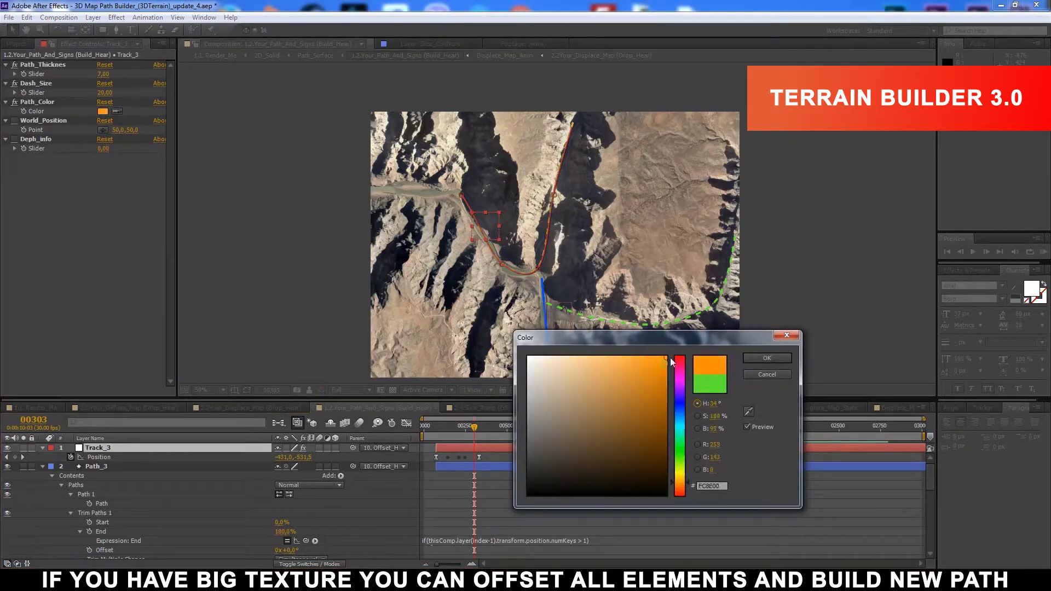
left_click(755, 358)
- Collapse all layers' properties and deselect everything to view the orange route
left_click(436, 502)
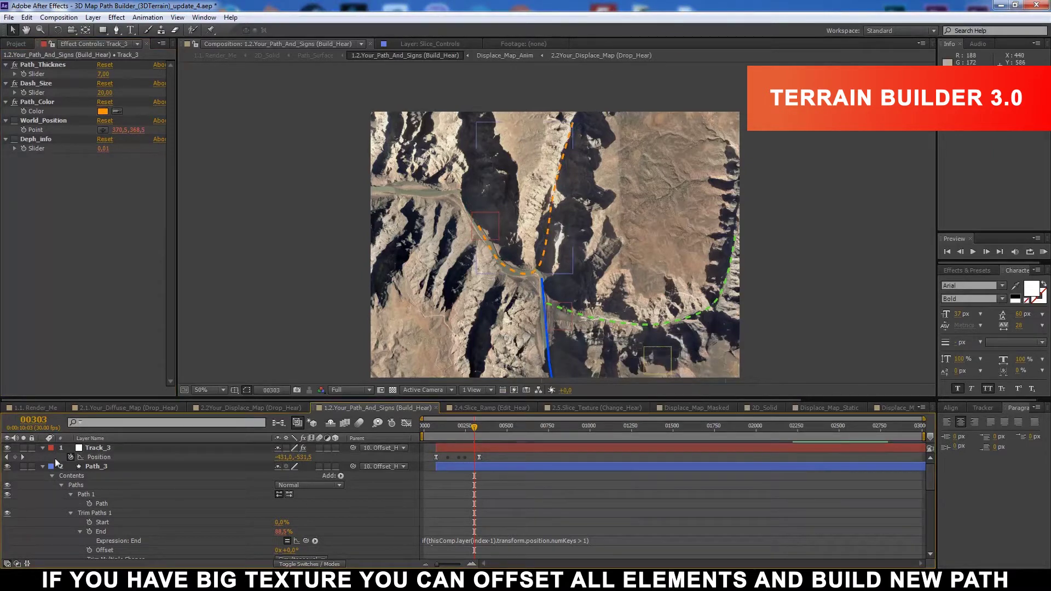
key("ctrl+a")
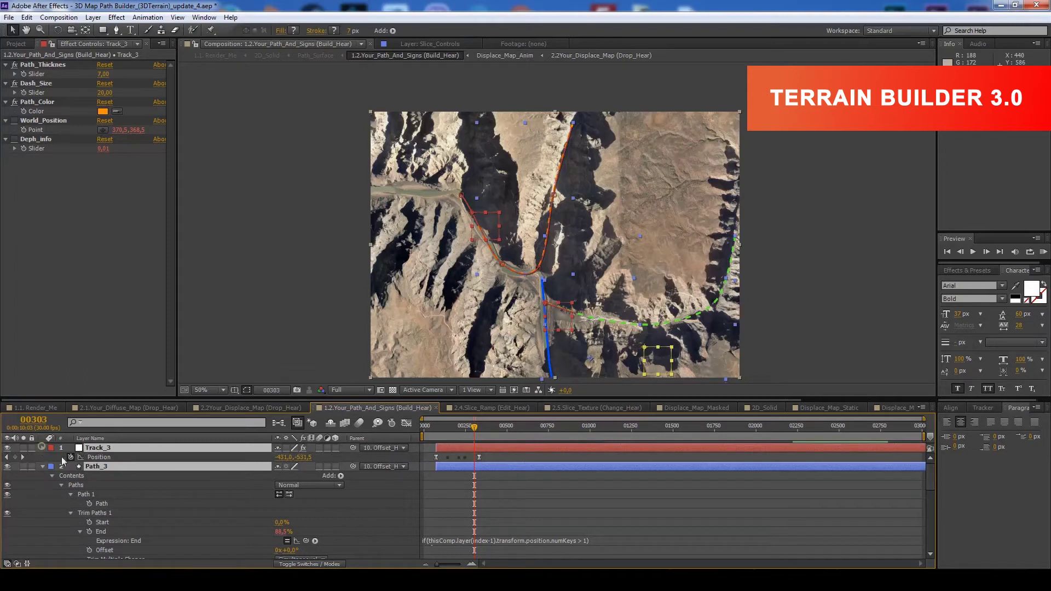
key("ctrl+grave")
key("F2")
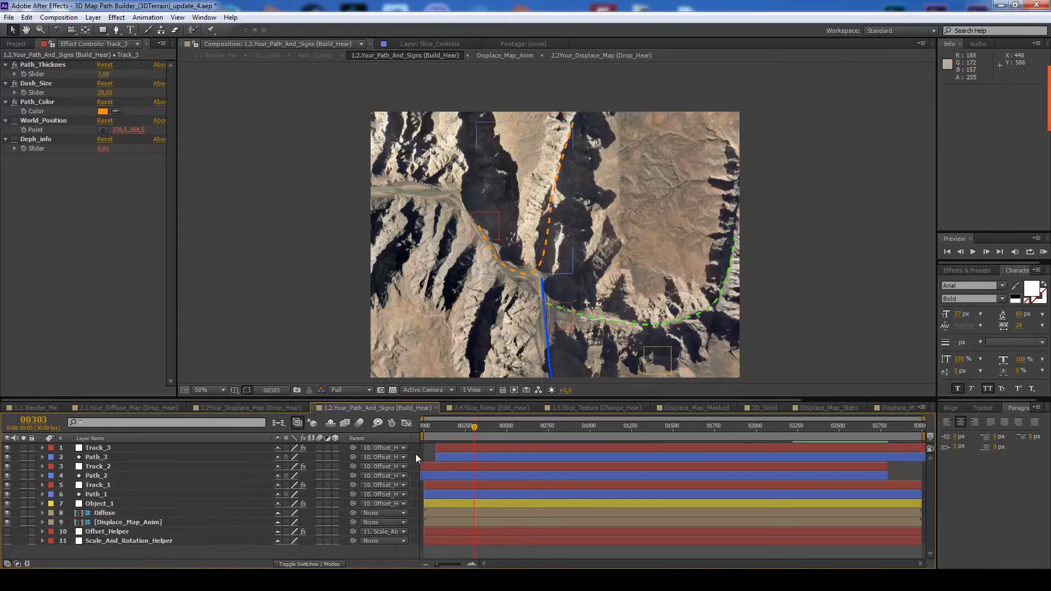